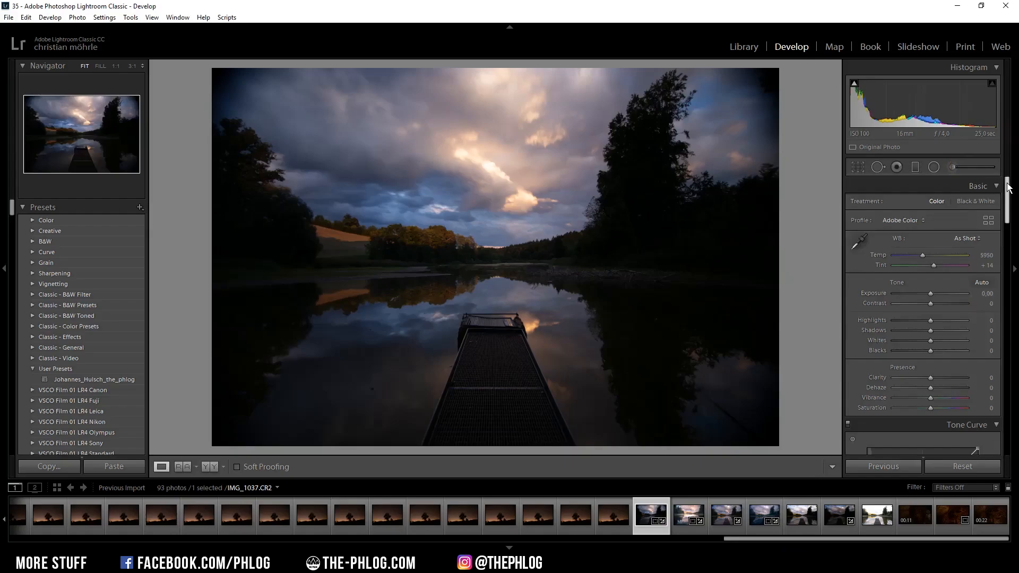
Remove chromatic aberration and enable profile corrections for the lake photo in the lens corrections.
{"action": "left_click_drag", "start_coordinate": [1002, 188], "coordinate": [1005, 321]}
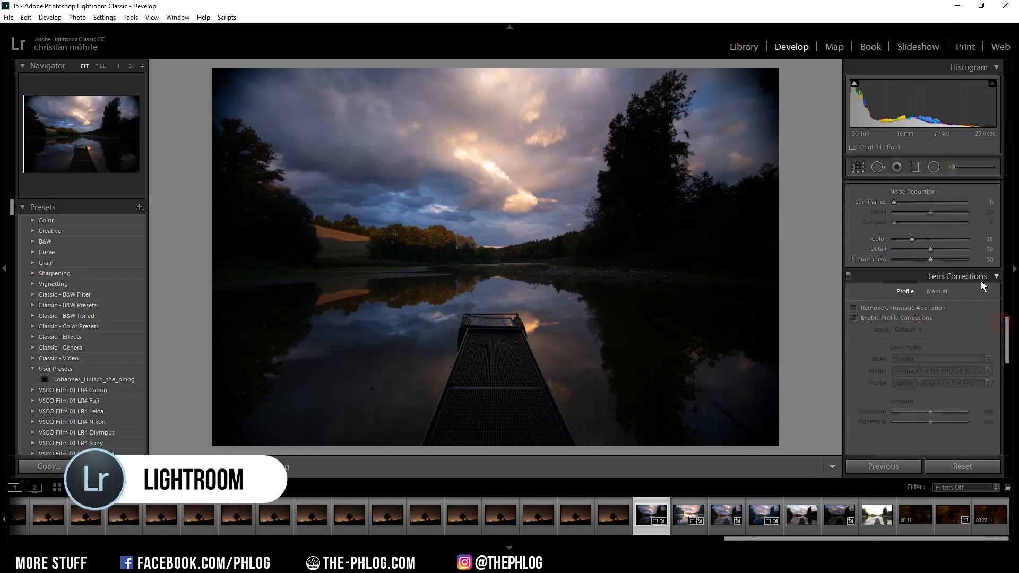
{"action": "left_click", "coordinate": [905, 307]}
{"action": "left_click", "coordinate": [905, 318]}
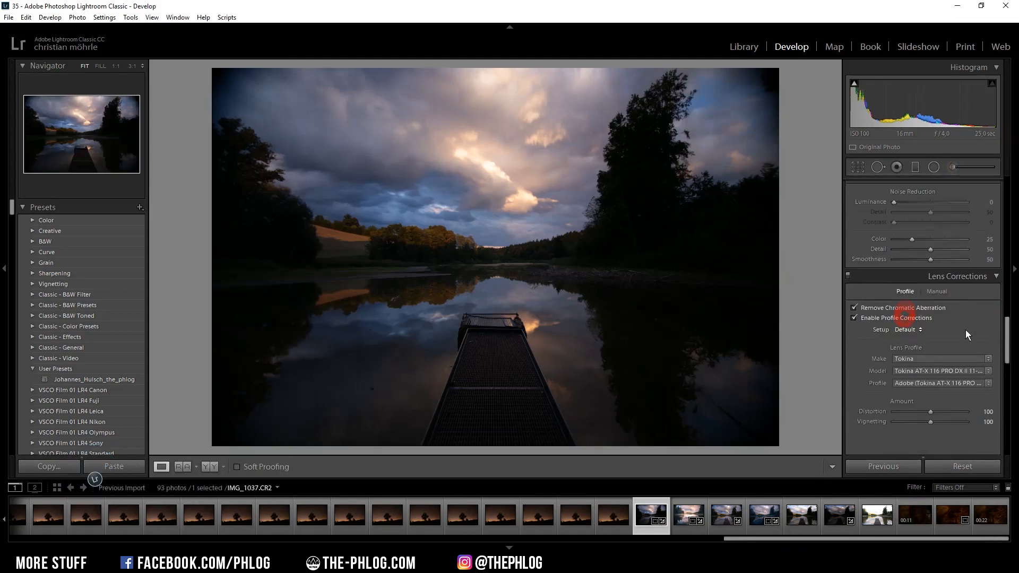
Set the photo's profile to Adobe Portrait and its white balance to Shade.
{"action": "left_click_drag", "start_coordinate": [1006, 339], "coordinate": [1007, 202]}
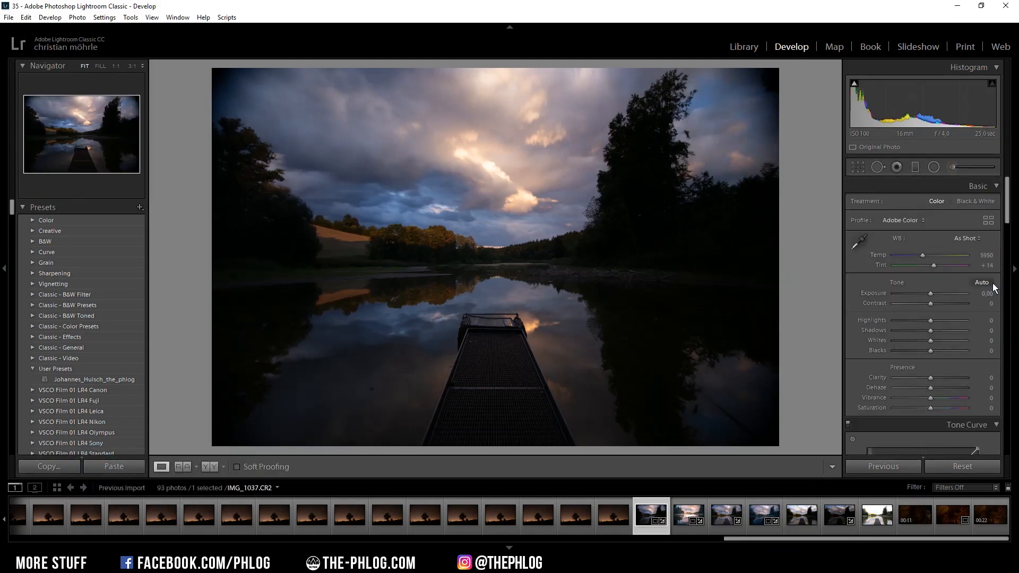
{"action": "left_click", "coordinate": [924, 220]}
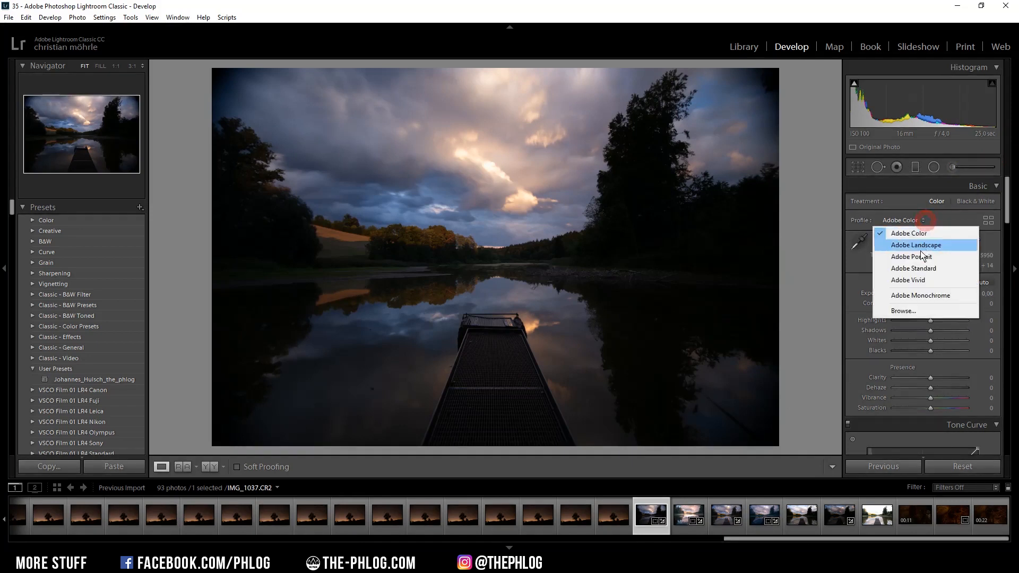
{"action": "left_click", "coordinate": [935, 258]}
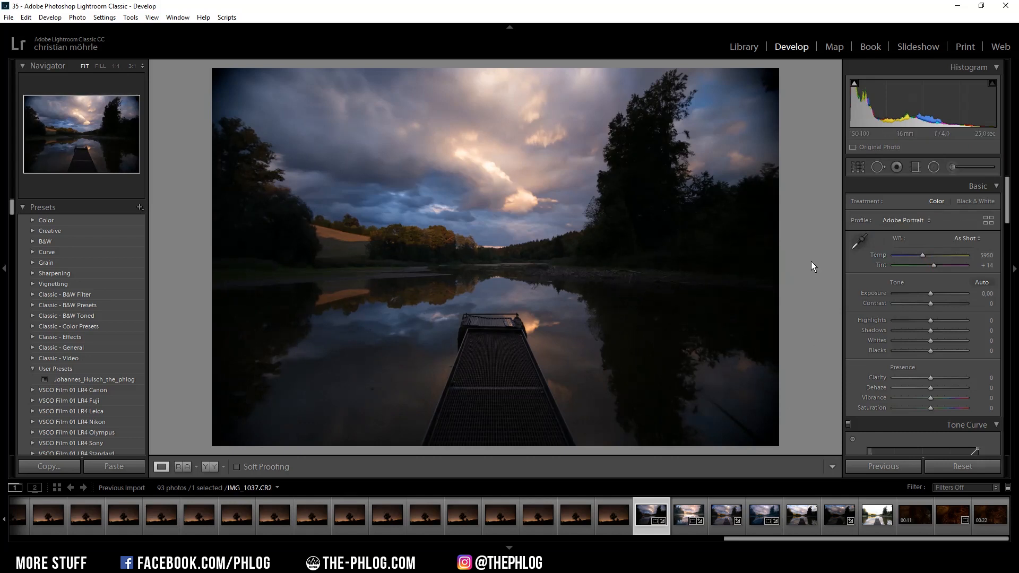
{"action": "left_click", "coordinate": [965, 239]}
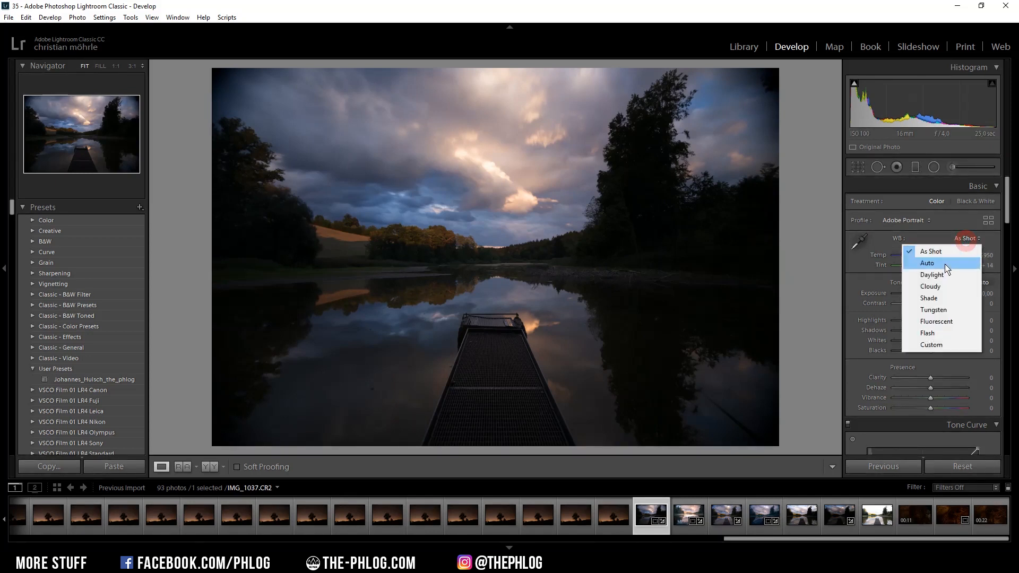
{"action": "left_click", "coordinate": [939, 300]}
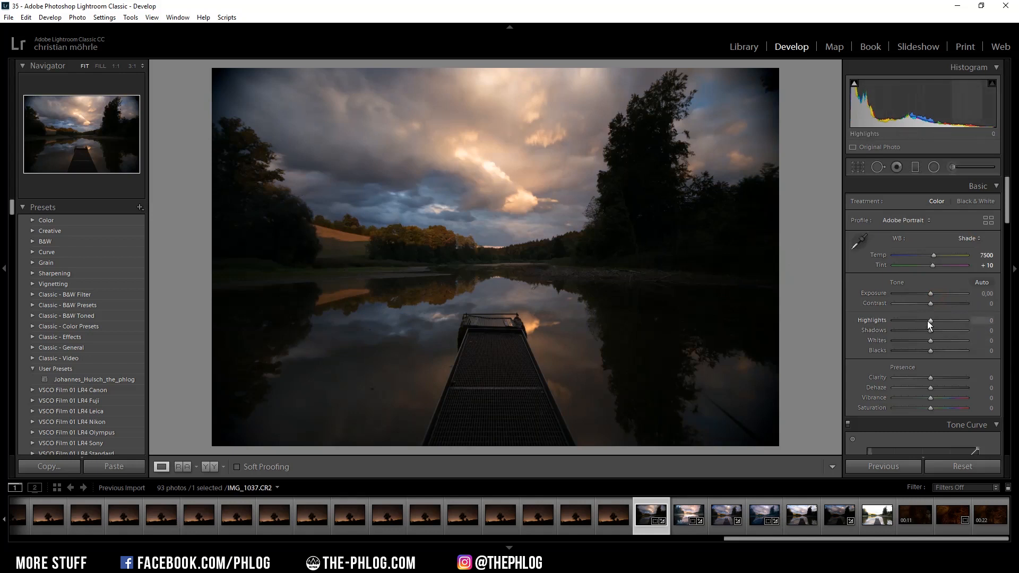
Set the basic tone values to Highlights -12, Shadows +69 and Blacks +31.
{"action": "left_click_drag", "start_coordinate": [928, 322], "coordinate": [926, 322]}
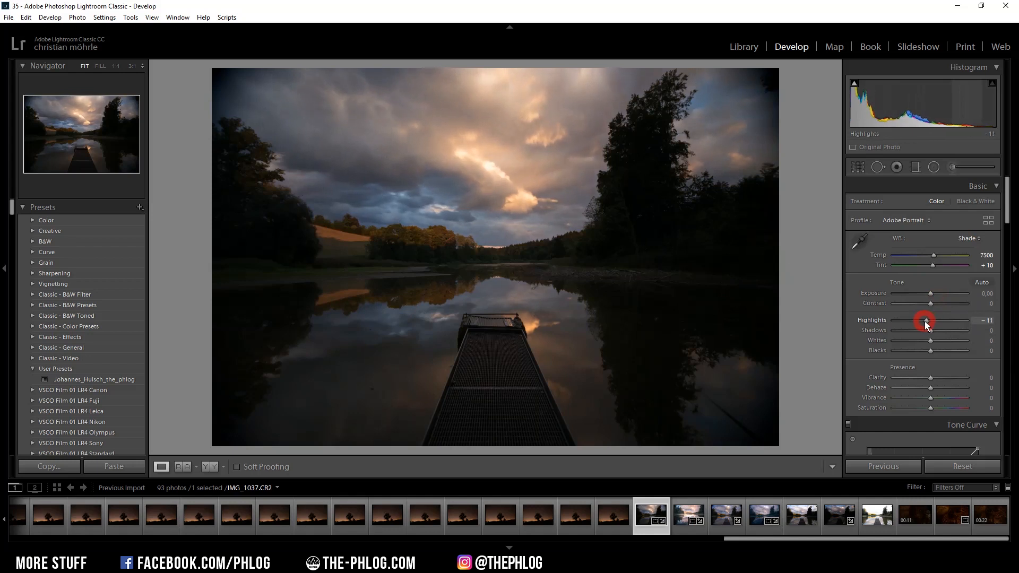
{"action": "left_click_drag", "start_coordinate": [924, 322], "coordinate": [941, 350]}
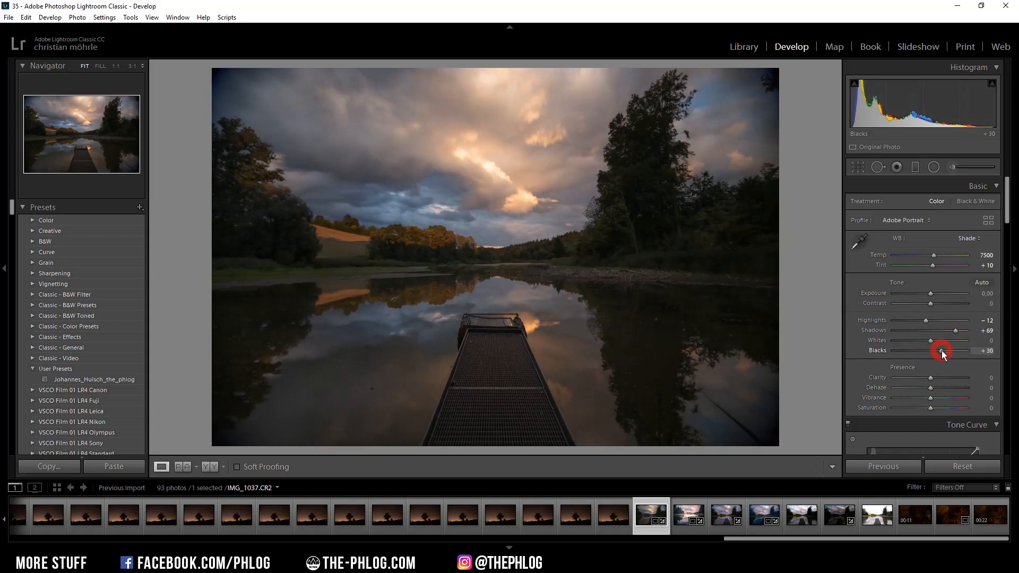
{"action": "left_click_drag", "start_coordinate": [941, 350], "coordinate": [941, 350]}
Add a horizontal graduated filter over the water just below the far shore and set its exposure to -1.09.
{"action": "left_click", "coordinate": [917, 168]}
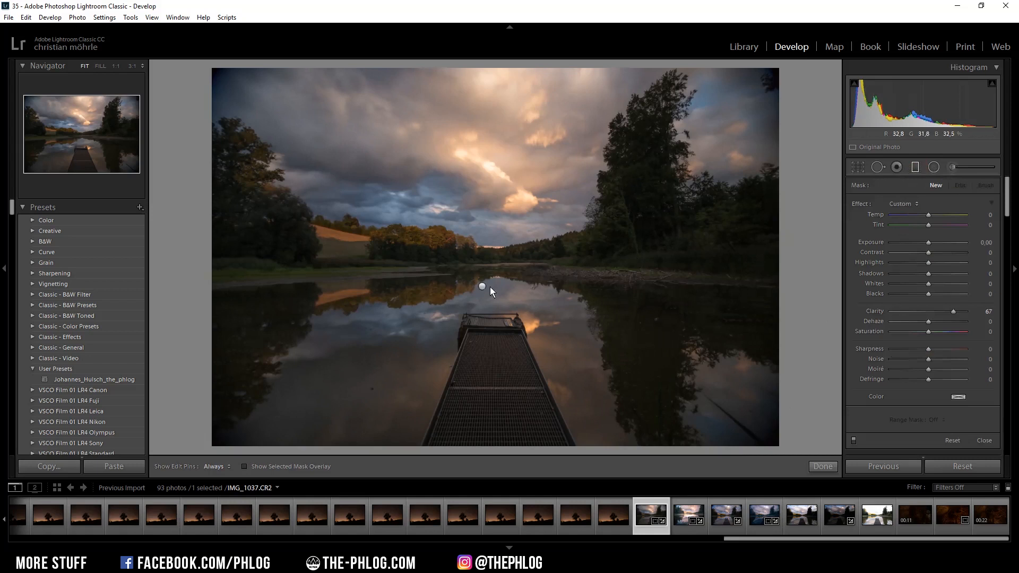
{"action": "left_click", "coordinate": [483, 286]}
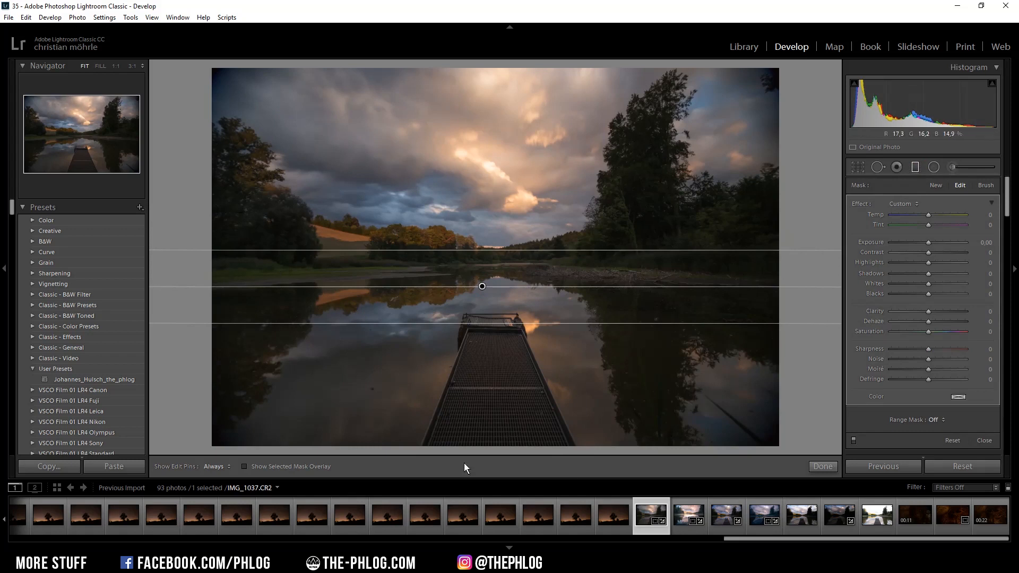
{"action": "left_click_drag", "start_coordinate": [928, 243], "coordinate": [927, 243]}
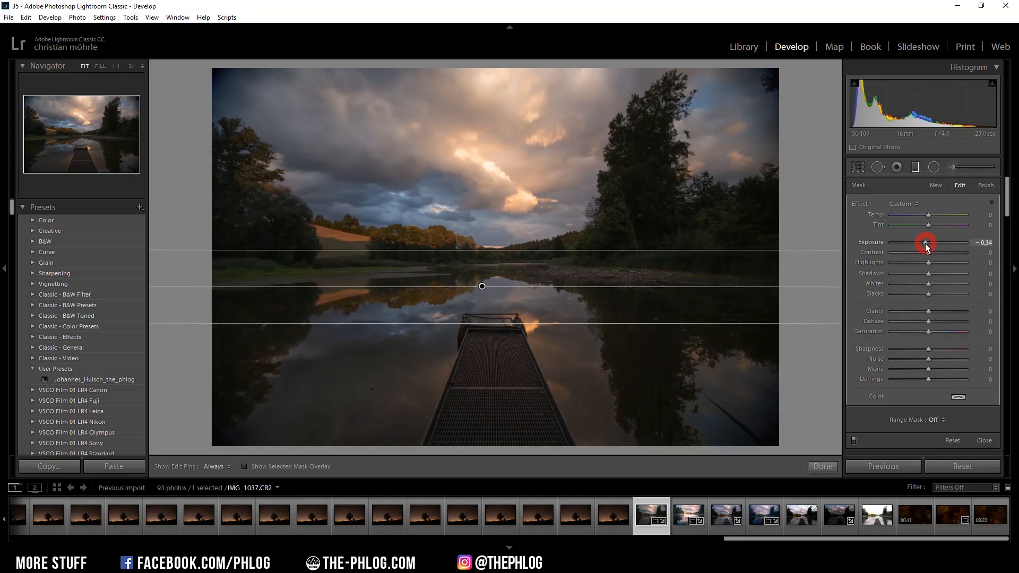
{"action": "left_click_drag", "start_coordinate": [922, 243], "coordinate": [918, 243]}
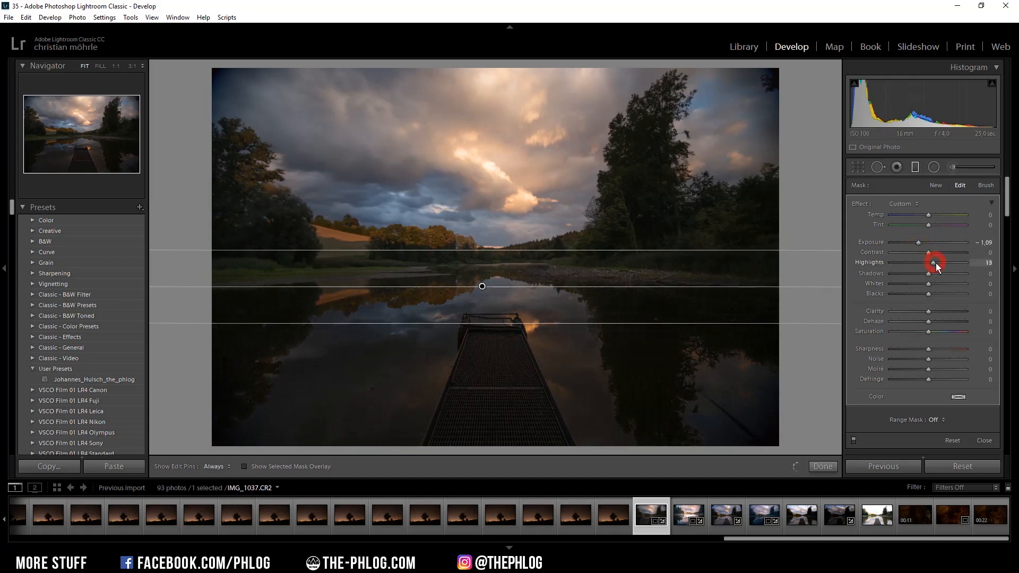
Set the water graduated filter's Highlights to 100 and Whites to 56, and raise its Clarity.
{"action": "left_click_drag", "start_coordinate": [952, 267], "coordinate": [988, 267]}
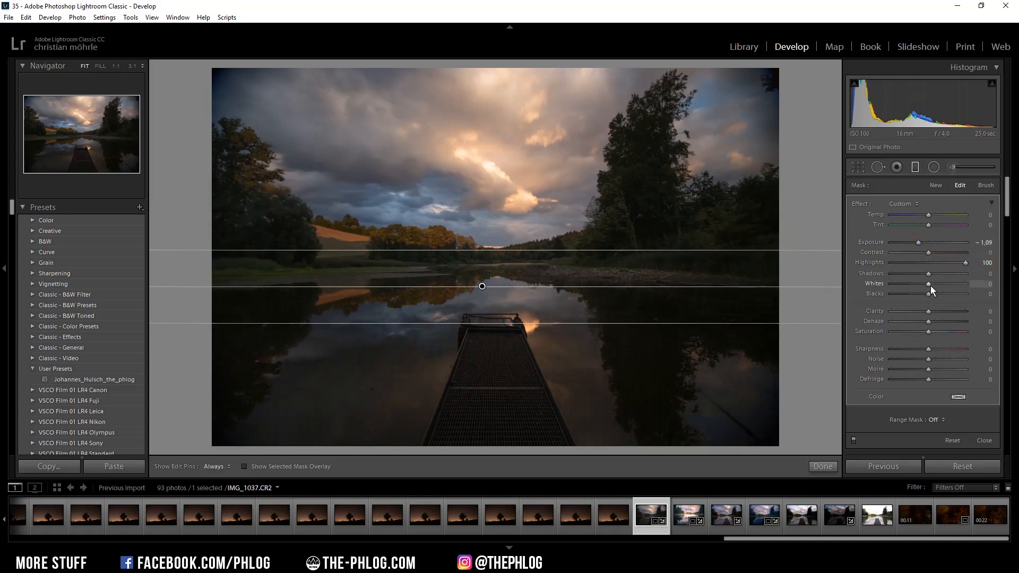
{"action": "left_click_drag", "start_coordinate": [944, 286], "coordinate": [951, 286]}
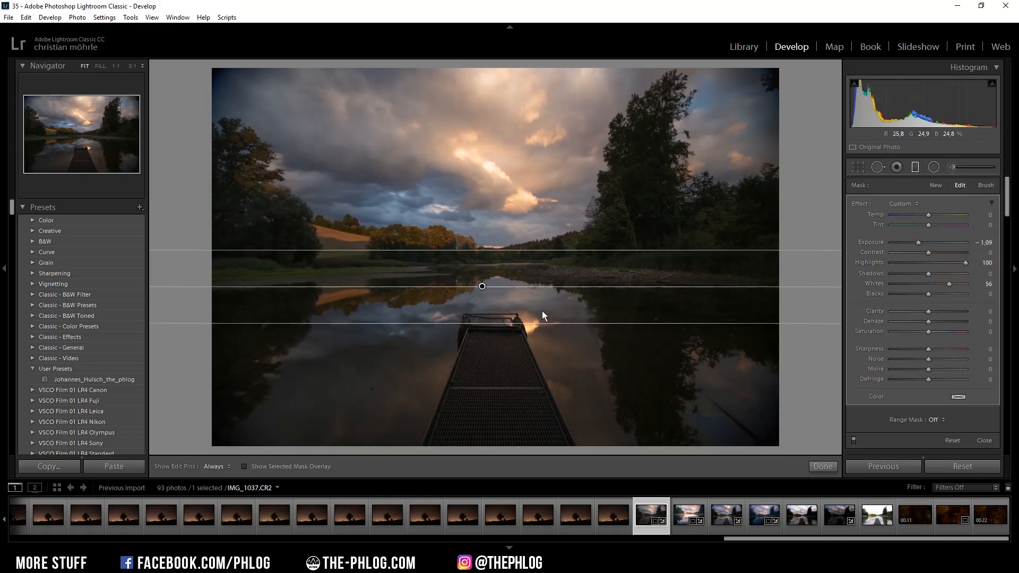
{"action": "left_click", "coordinate": [930, 311]}
{"action": "left_click_drag", "start_coordinate": [934, 312], "coordinate": [950, 314]}
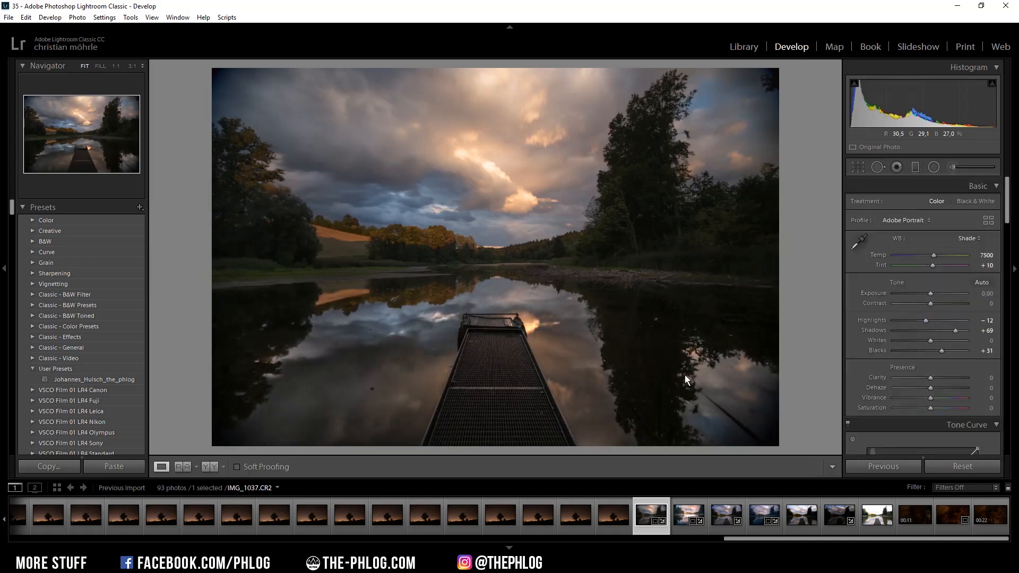
Paint over the clouds with an adjustment brush of size 10 and feather 100, and strongly increase its Clarity.
{"action": "left_click", "coordinate": [953, 167]}
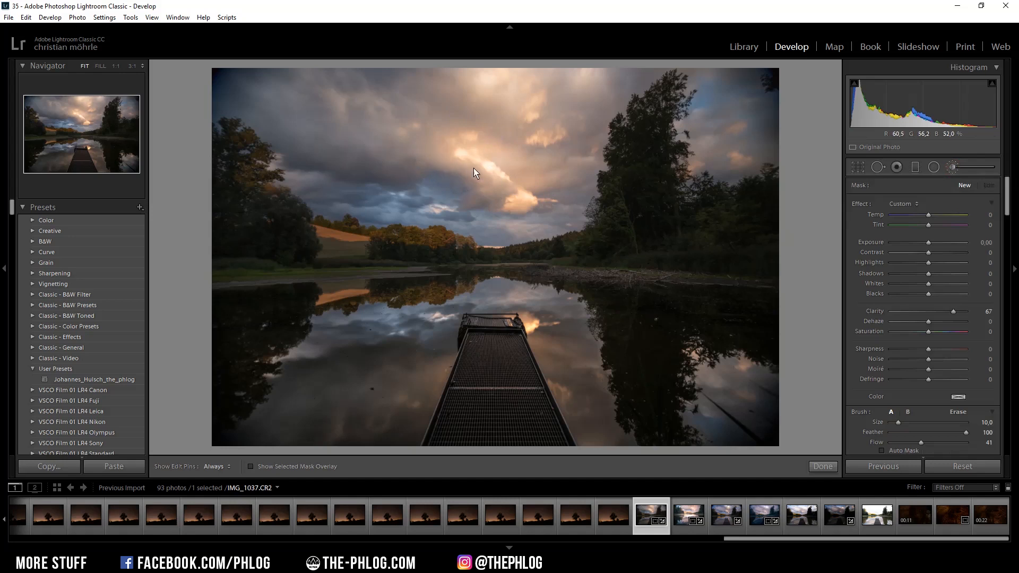
{"action": "left_click_drag", "start_coordinate": [372, 164], "coordinate": [425, 159]}
{"action": "mouse_move", "coordinate": [493, 189]}
{"action": "left_mouse_down"}
{"action": "mouse_move", "coordinate": [444, 148]}
{"action": "mouse_move", "coordinate": [527, 199]}
{"action": "mouse_move", "coordinate": [502, 159]}
{"action": "mouse_move", "coordinate": [530, 164]}
{"action": "mouse_move", "coordinate": [468, 139]}
{"action": "mouse_move", "coordinate": [517, 205]}
{"action": "left_mouse_up"}
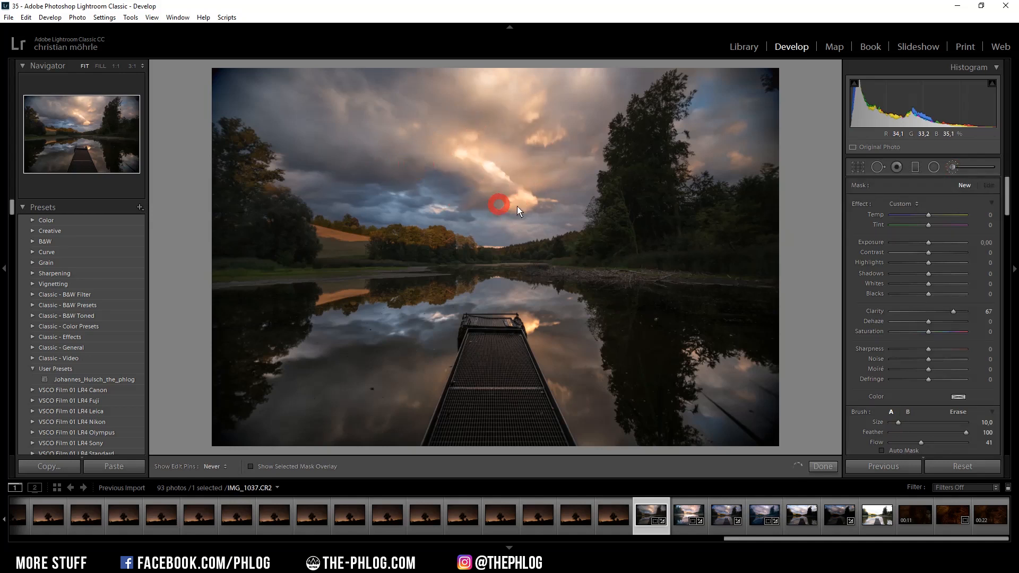
{"action": "mouse_move", "coordinate": [543, 149]}
{"action": "left_mouse_down"}
{"action": "mouse_move", "coordinate": [542, 108]}
{"action": "mouse_move", "coordinate": [510, 115]}
{"action": "left_mouse_up"}
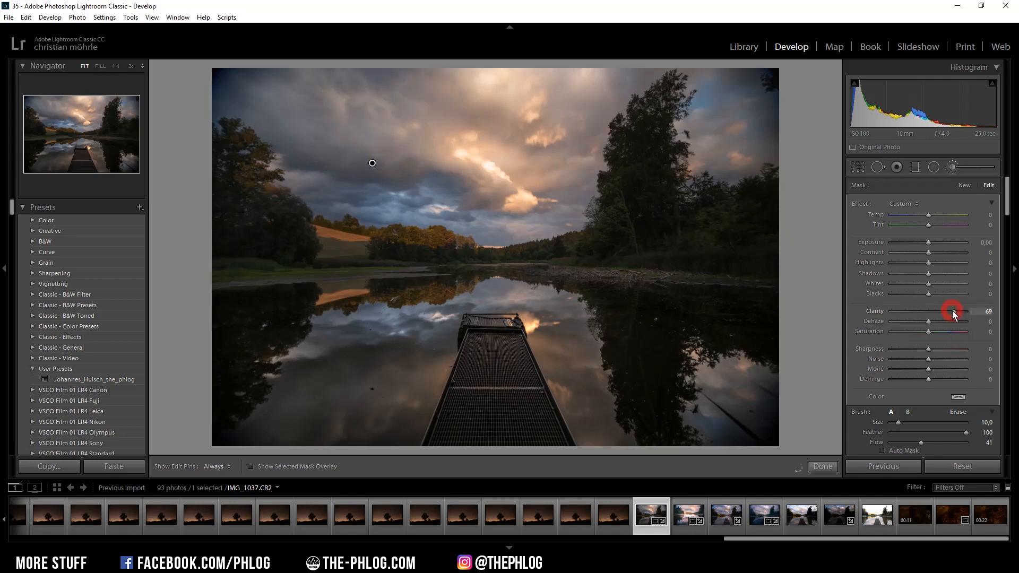
{"action": "left_click_drag", "start_coordinate": [970, 310], "coordinate": [973, 310]}
{"action": "left_click", "coordinate": [954, 167]}
Paint a new adjustment brush mask along the far shoreline and set its Dehaze to -100 to create mist.
{"action": "left_click", "coordinate": [953, 168]}
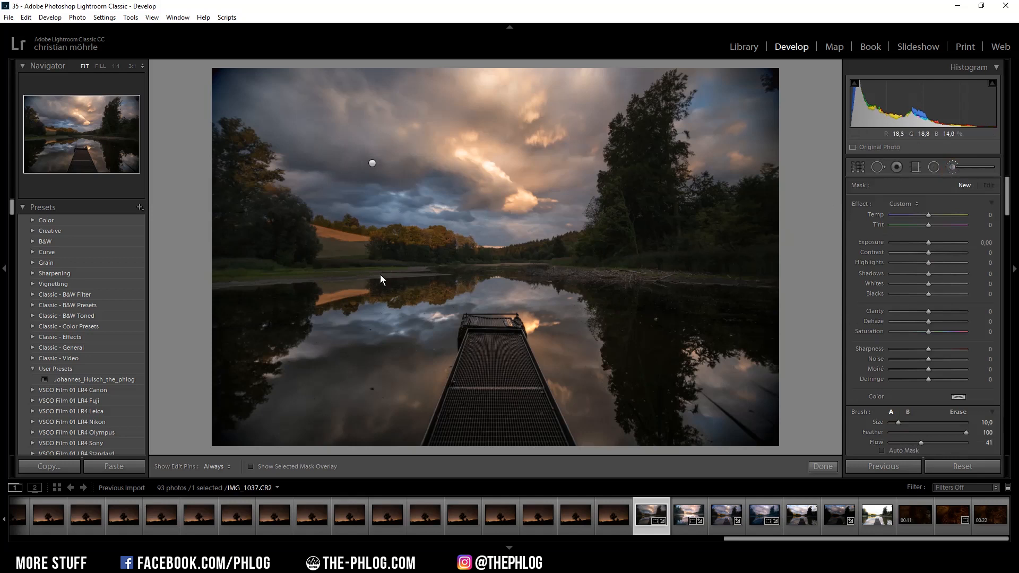
{"action": "left_click_drag", "start_coordinate": [327, 278], "coordinate": [361, 273]}
{"action": "left_click_drag", "start_coordinate": [543, 269], "coordinate": [547, 270]}
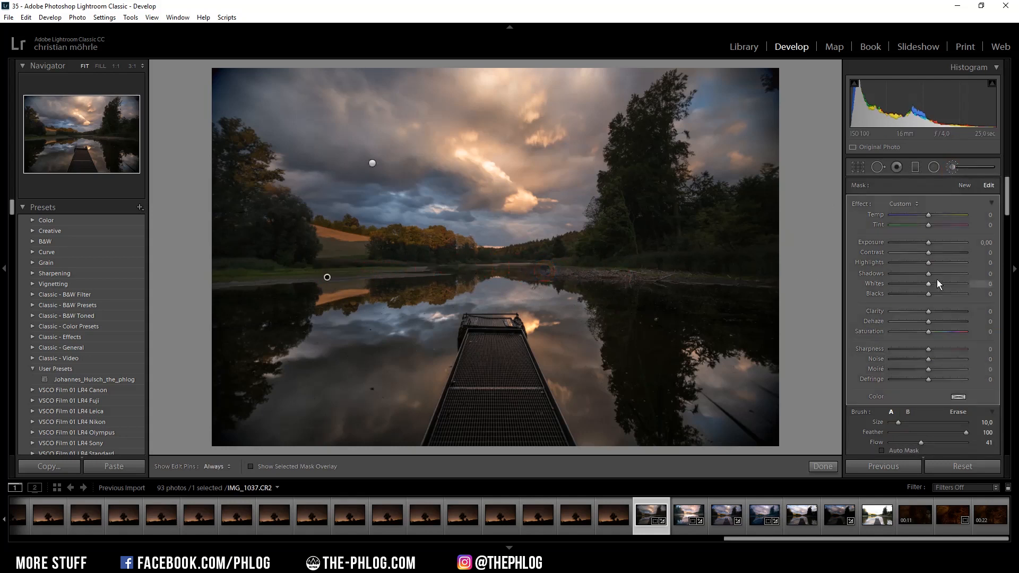
{"action": "left_click_drag", "start_coordinate": [926, 320], "coordinate": [864, 320]}
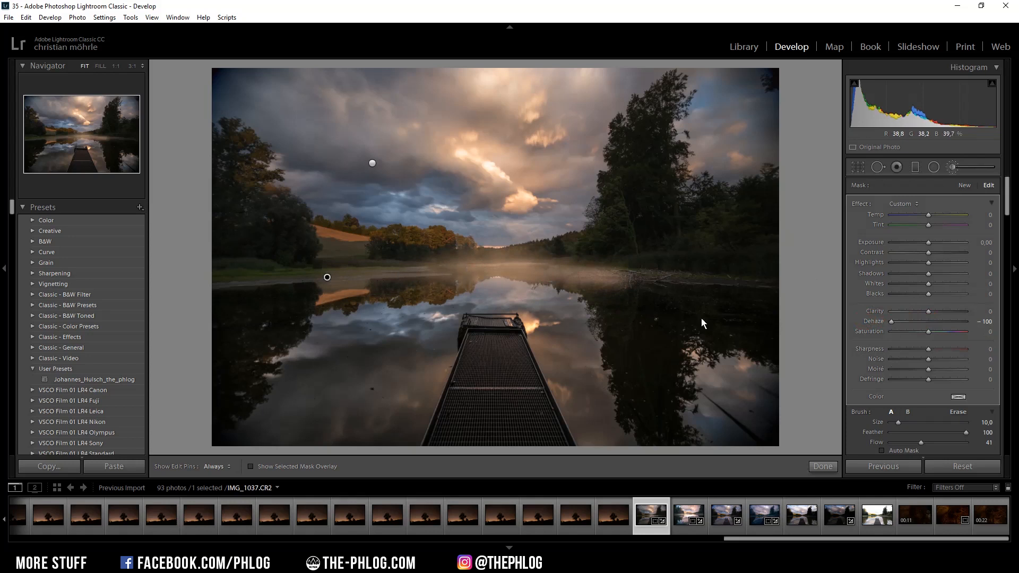
{"action": "double_click", "coordinate": [892, 323]}
{"action": "left_click_drag", "start_coordinate": [928, 322], "coordinate": [844, 322]}
Set the shoreline mist brush's Contrast to -100 and Temp to -100.
{"action": "left_click_drag", "start_coordinate": [929, 253], "coordinate": [855, 252]}
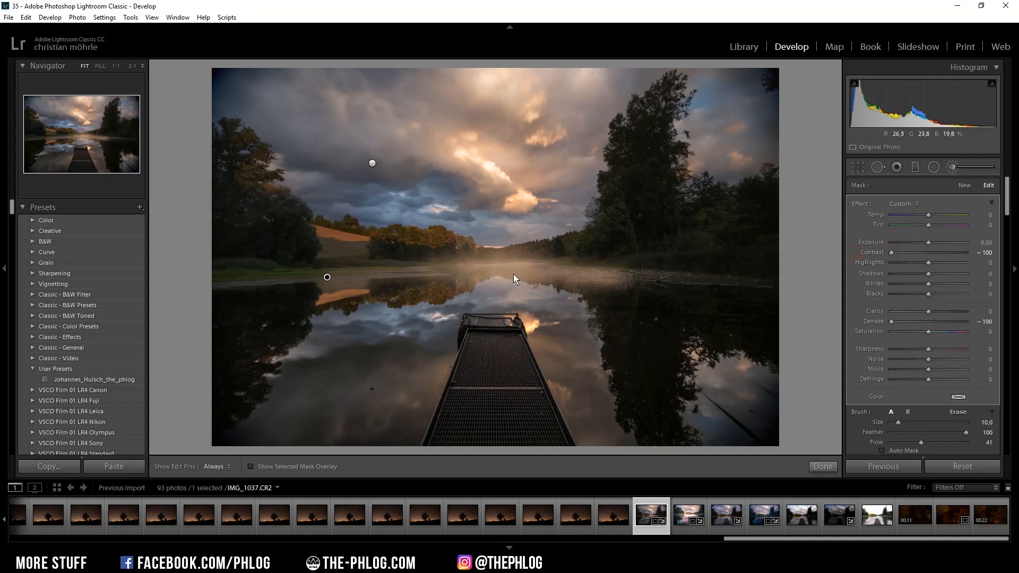
{"action": "left_click_drag", "start_coordinate": [928, 215], "coordinate": [917, 218]}
{"action": "left_click_drag", "start_coordinate": [914, 218], "coordinate": [861, 217]}
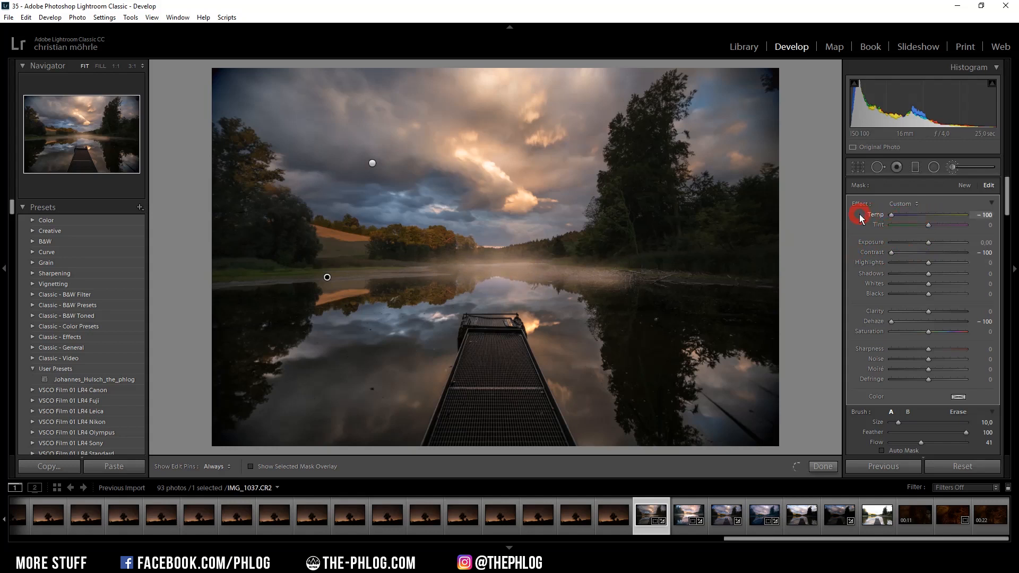
Draw a wide inverted radial filter with feather 100 over the horizon and set its exposure to 1.09.
{"action": "left_click", "coordinate": [935, 174]}
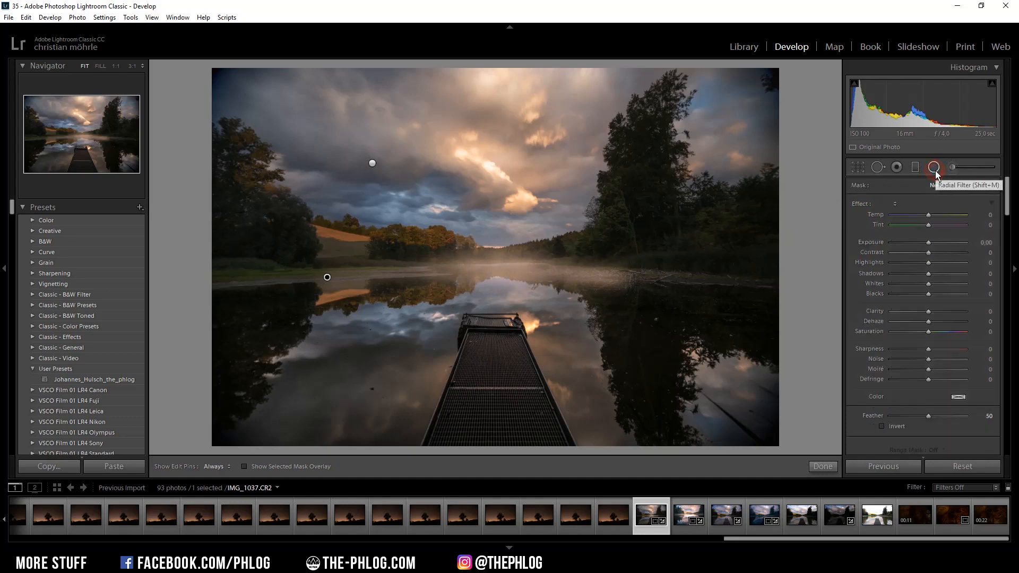
{"action": "left_click", "coordinate": [455, 247]}
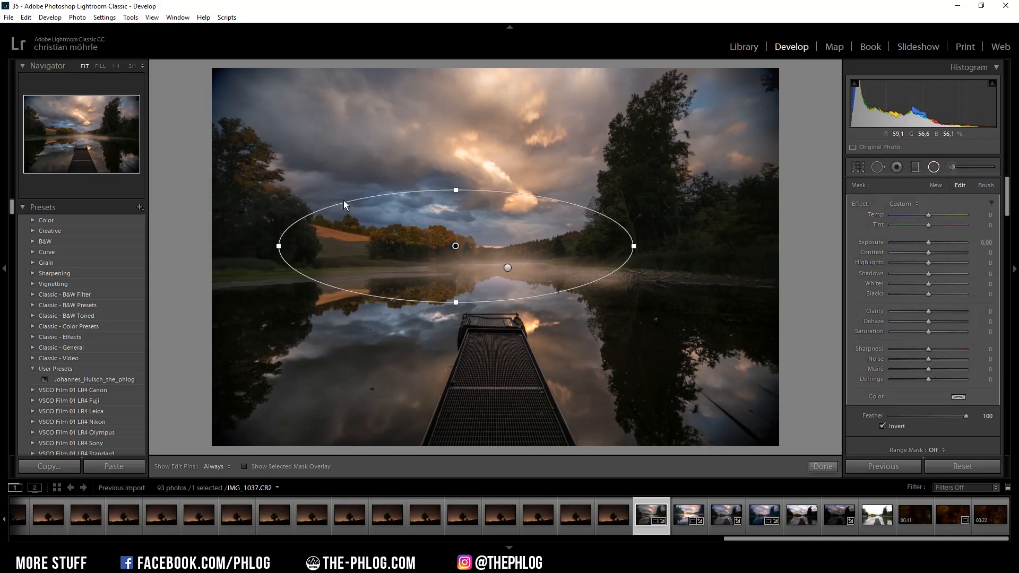
{"action": "left_click_drag", "start_coordinate": [929, 243], "coordinate": [940, 244]}
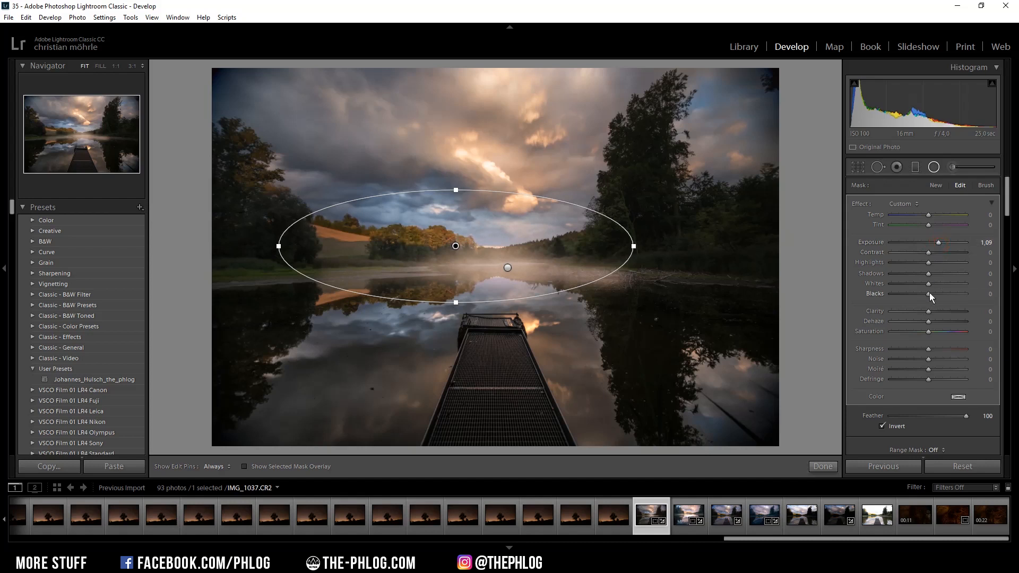
Set the horizon radial filter's Whites to 79 and Blacks to 34, and lower its exposure slightly.
{"action": "left_click_drag", "start_coordinate": [957, 284], "coordinate": [920, 298]}
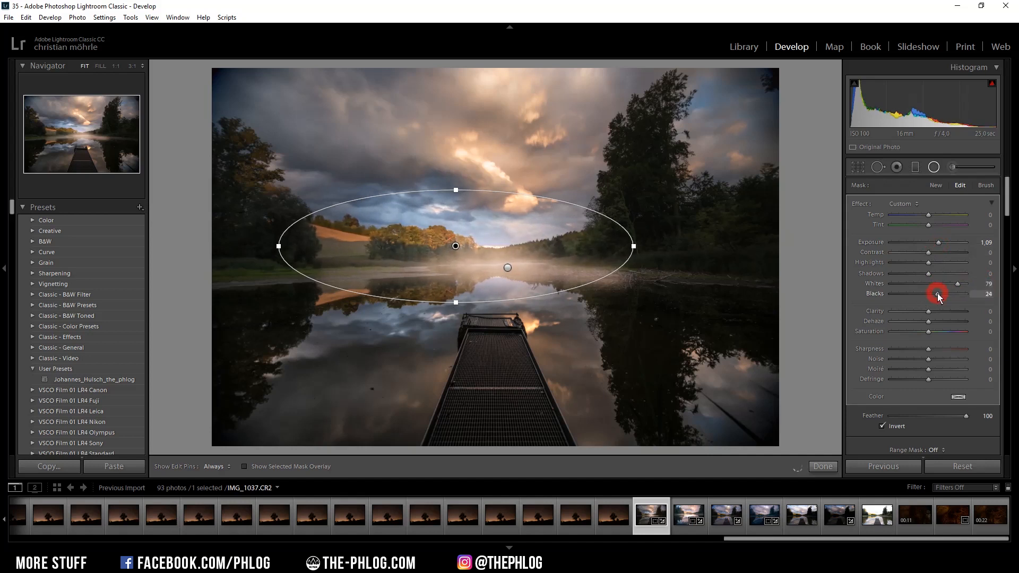
{"action": "left_click_drag", "start_coordinate": [941, 293], "coordinate": [941, 293]}
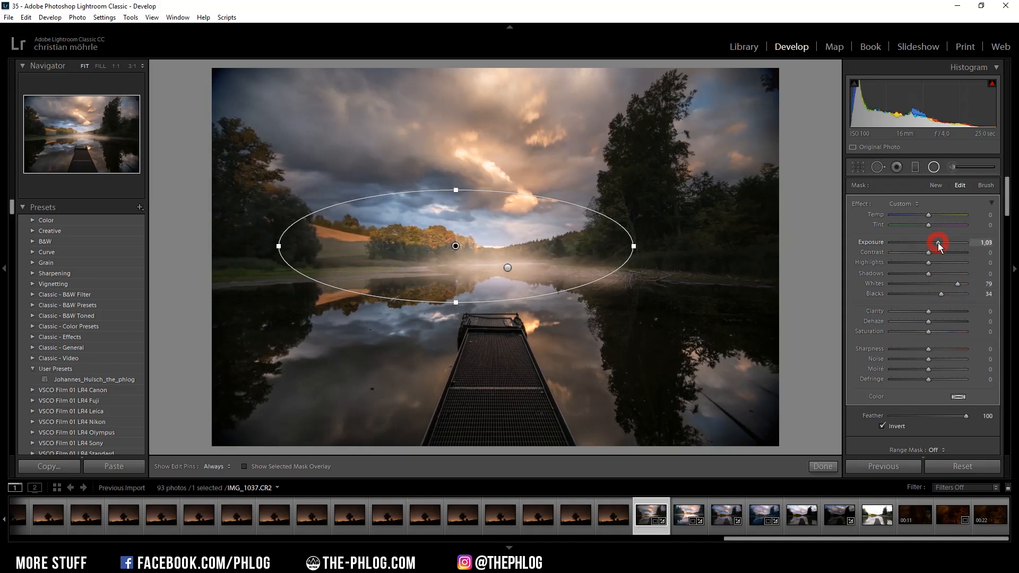
{"action": "left_click_drag", "start_coordinate": [936, 243], "coordinate": [935, 243]}
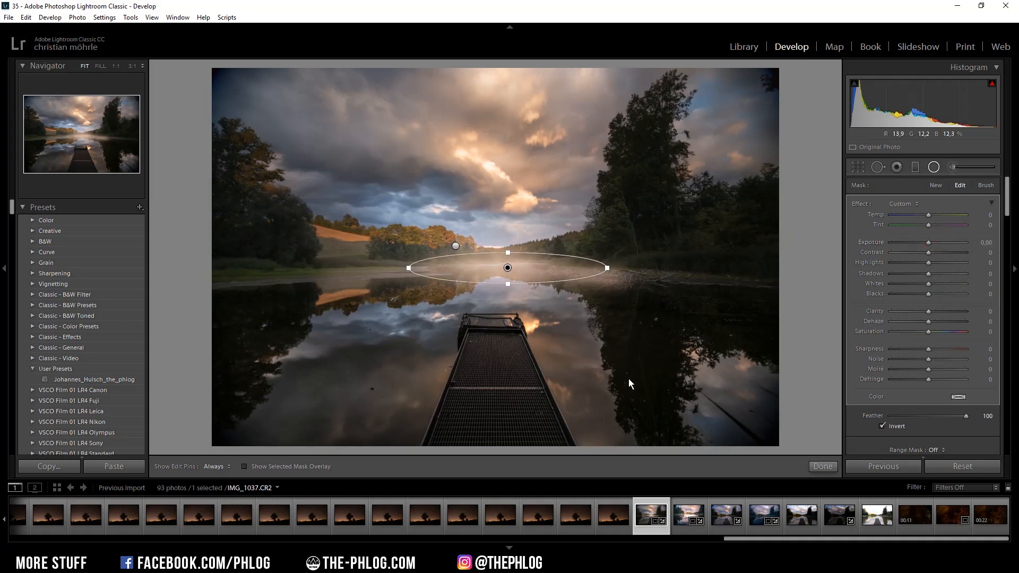
Move the small radial filter over the mist slightly upward, set its Dehaze to -23 and close the filter tool.
{"action": "left_click", "coordinate": [508, 268]}
{"action": "left_click_drag", "start_coordinate": [506, 266], "coordinate": [507, 269]}
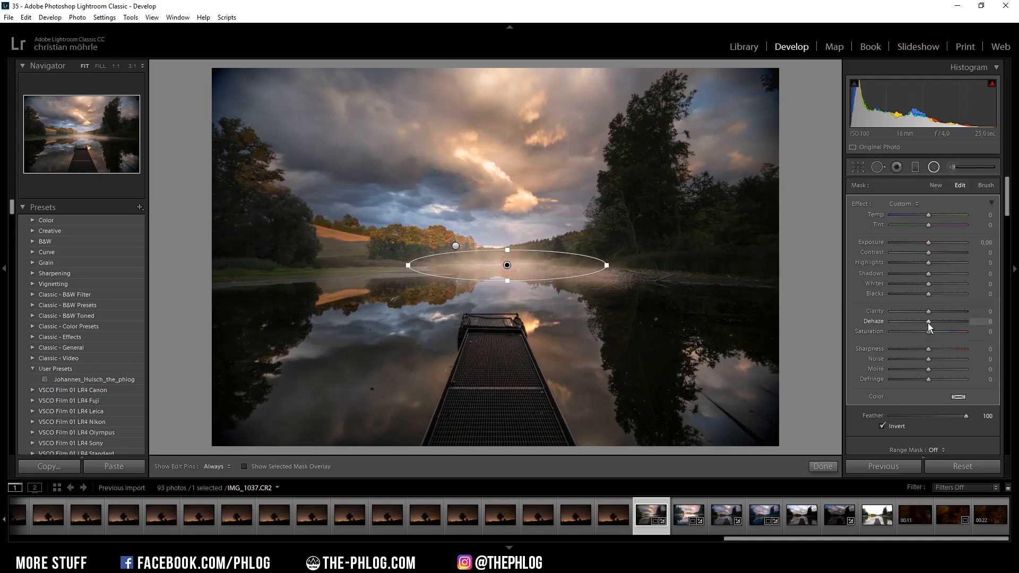
{"action": "left_click_drag", "start_coordinate": [925, 321], "coordinate": [922, 321]}
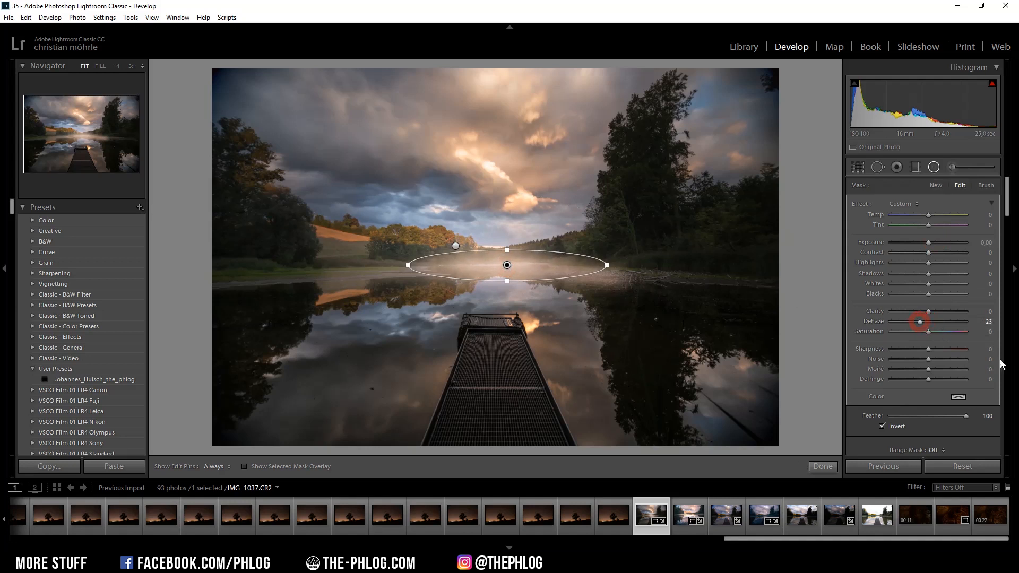
{"action": "key", "text": "shift+m"}
Reduce the yellow saturation in the HSL adjustments.
{"action": "left_click_drag", "start_coordinate": [1006, 203], "coordinate": [1008, 273]}
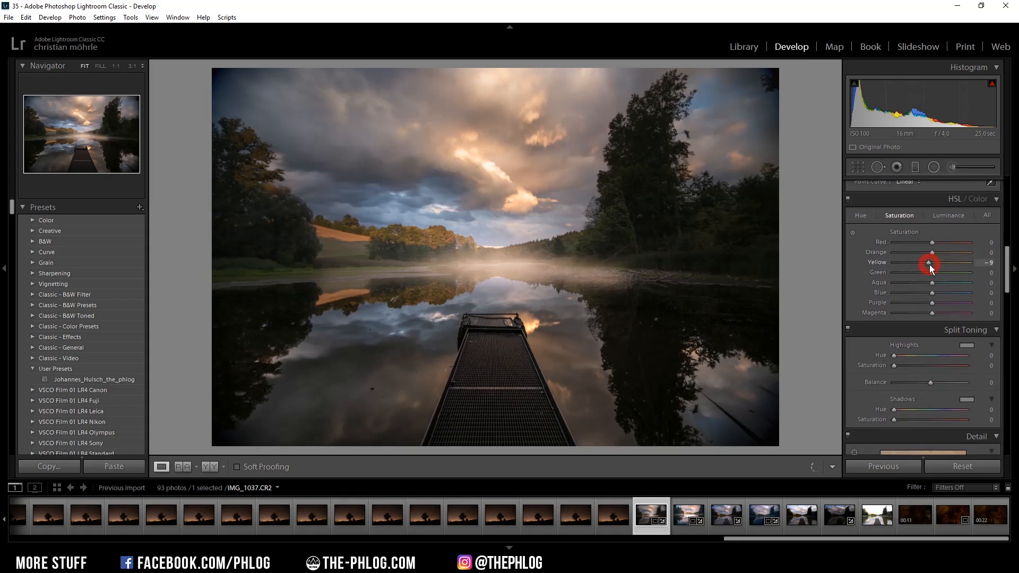
{"action": "left_click_drag", "start_coordinate": [926, 265], "coordinate": [906, 272]}
Split-tone the highlights with hue 18 and saturation 18, and the shadows with hue 223 and saturation 21.
{"action": "left_click_drag", "start_coordinate": [1007, 255], "coordinate": [1007, 271]}
{"action": "left_click", "coordinate": [963, 250]}
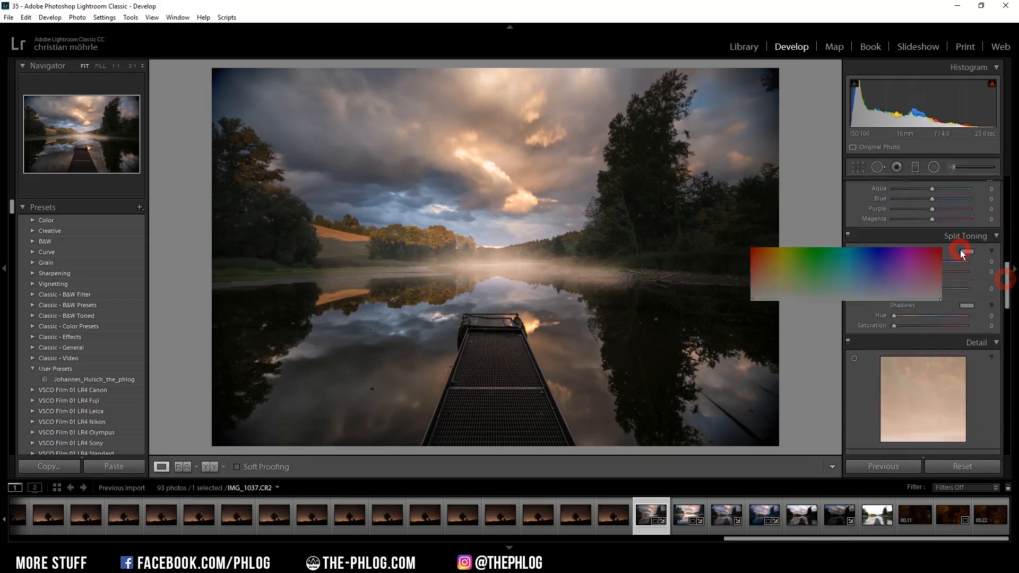
{"action": "left_click", "coordinate": [769, 282]}
{"action": "left_click_drag", "start_coordinate": [769, 282], "coordinate": [759, 282]}
{"action": "left_click_drag", "start_coordinate": [880, 313], "coordinate": [868, 344]}
{"action": "left_click", "coordinate": [966, 305]}
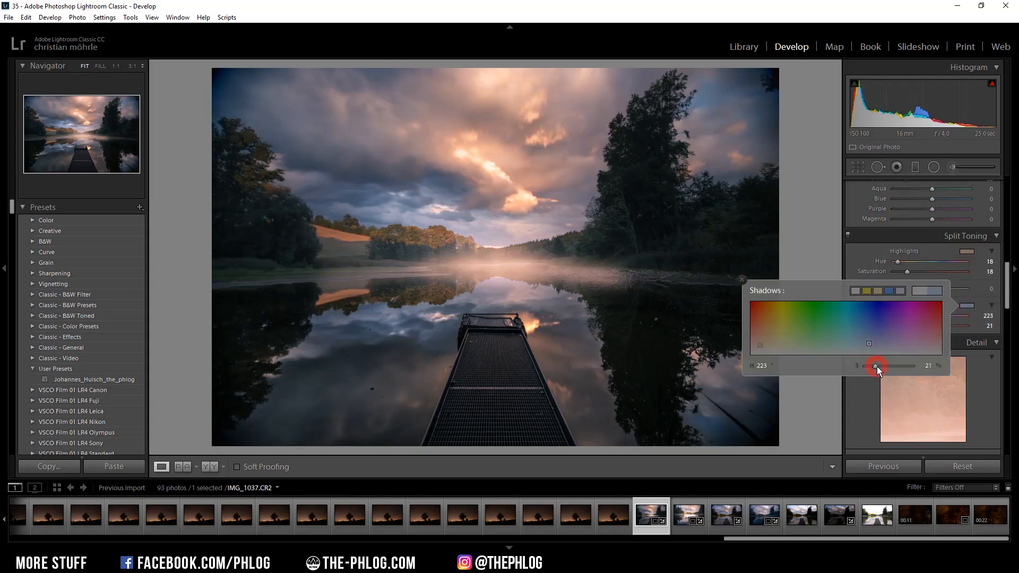
Adjust the photo's sharpening amount and masking in the detail settings.
{"action": "left_click", "coordinate": [850, 252]}
{"action": "left_click_drag", "start_coordinate": [1007, 289], "coordinate": [1007, 315]}
{"action": "left_click", "coordinate": [914, 321]}
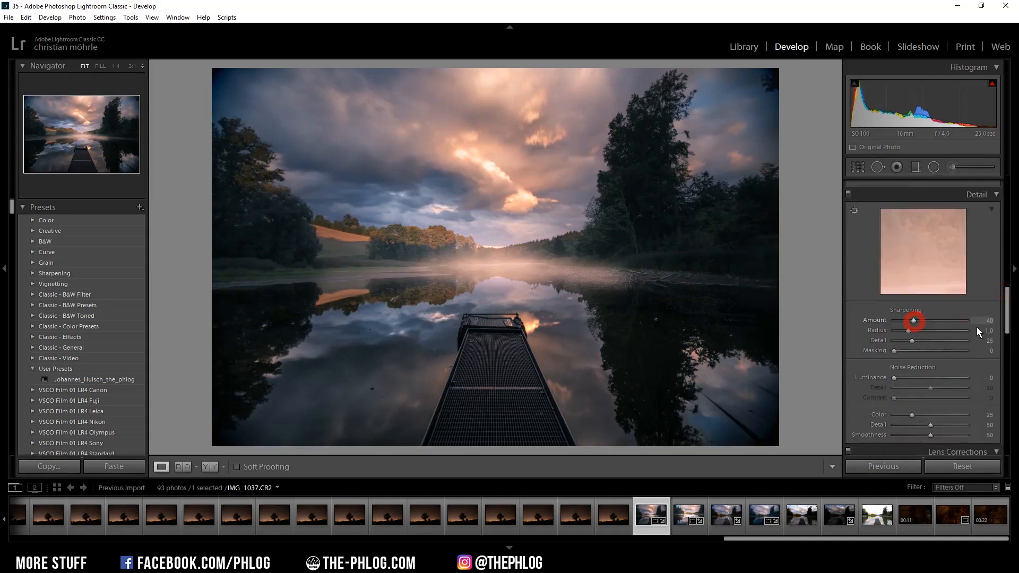
{"action": "left_click_drag", "start_coordinate": [912, 321], "coordinate": [944, 352]}
Fine-tune the camera calibration slightly and compare the photo with and without the adjustment.
{"action": "left_click_drag", "start_coordinate": [1006, 305], "coordinate": [1006, 400]}
{"action": "left_click_drag", "start_coordinate": [930, 340], "coordinate": [925, 342]}
{"action": "left_click_drag", "start_coordinate": [1007, 390], "coordinate": [921, 434]}
{"action": "left_click", "coordinate": [848, 287]}
{"action": "left_click", "coordinate": [848, 287]}
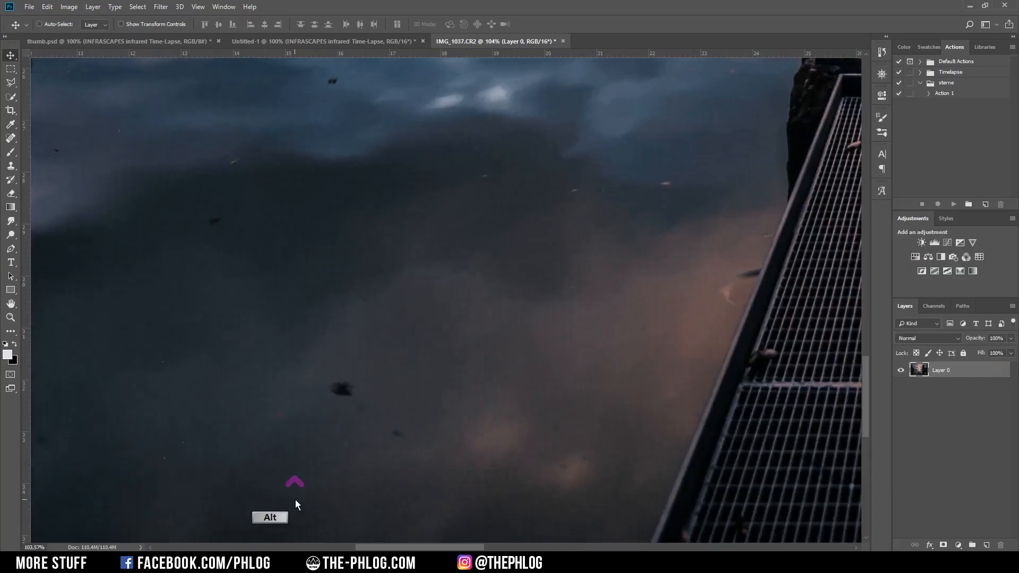
In Photoshop, remove the dark specks and bright spots from the water beside the jetty with the content-aware Spot Healing Brush.
{"action": "right_click", "coordinate": [11, 138]}
{"action": "left_click", "coordinate": [53, 141]}
{"action": "left_click", "coordinate": [337, 382]}
{"action": "left_click", "coordinate": [578, 188]}
{"action": "left_click", "coordinate": [675, 185]}
{"action": "left_click", "coordinate": [717, 161]}
{"action": "left_click", "coordinate": [352, 387]}
{"action": "left_click", "coordinate": [501, 414]}
{"action": "scroll", "coordinate": [395, 96], "scroll_direction": "left", "scroll_amount": 1}
{"action": "left_click", "coordinate": [397, 85]}
{"action": "left_click", "coordinate": [106, 154]}
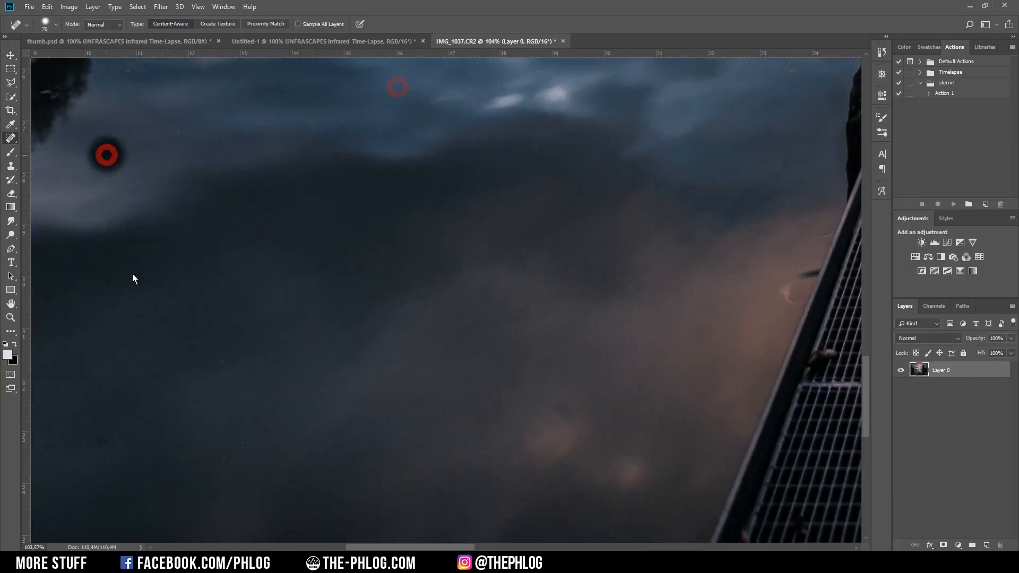
Heal the remaining specks in the water and cloud reflections on the lake's left side.
{"action": "scroll", "coordinate": [132, 273], "scroll_direction": "left", "scroll_amount": 5}
{"action": "left_click", "coordinate": [311, 450]}
{"action": "scroll", "coordinate": [360, 258], "scroll_direction": "up", "scroll_amount": 5}
{"action": "scroll", "coordinate": [360, 258], "scroll_direction": "up", "scroll_amount": 1}
{"action": "left_click", "coordinate": [714, 266]}
{"action": "left_click", "coordinate": [814, 309]}
{"action": "scroll", "coordinate": [473, 246], "scroll_direction": "right", "scroll_amount": 2}
{"action": "left_click", "coordinate": [366, 428]}
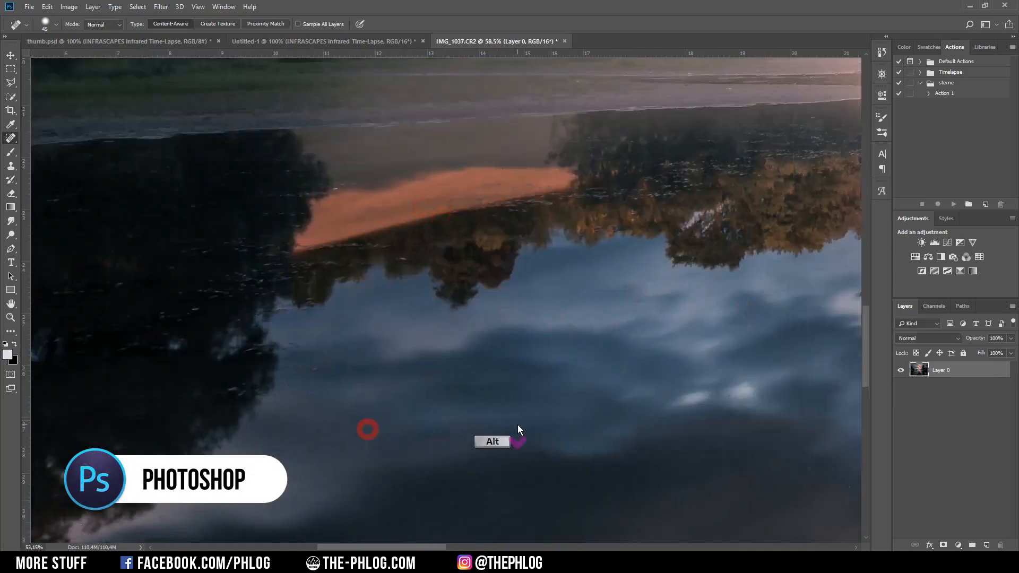
Heal the small spots in the sky and tree reflections on the lake to the right of the jetty.
{"action": "scroll", "coordinate": [397, 428], "scroll_direction": "right", "scroll_amount": 8}
{"action": "left_click", "coordinate": [559, 258]}
{"action": "scroll", "coordinate": [730, 395], "scroll_direction": "down", "scroll_amount": 5}
{"action": "scroll", "coordinate": [730, 396], "scroll_direction": "up", "scroll_amount": 4}
{"action": "left_click", "coordinate": [406, 235]}
{"action": "left_click", "coordinate": [347, 263]}
{"action": "left_click", "coordinate": [227, 376]}
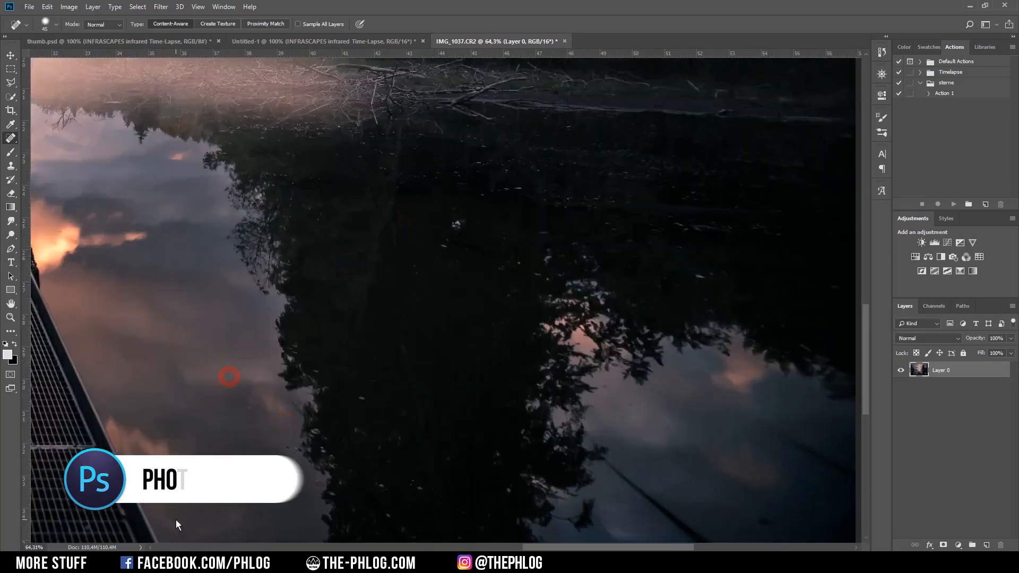
{"action": "scroll", "coordinate": [191, 529], "scroll_direction": "down", "scroll_amount": 2}
{"action": "left_click", "coordinate": [607, 328]}
{"action": "left_click", "coordinate": [763, 412]}
Clone nearby clouds over the dark vignetted upper-left corner of the sky with the Clone Stamp tool.
{"action": "scroll", "coordinate": [690, 421], "scroll_direction": "down", "scroll_amount": 5}
{"action": "scroll", "coordinate": [172, 100], "scroll_direction": "up", "scroll_amount": 4}
{"action": "key", "text": "s"}
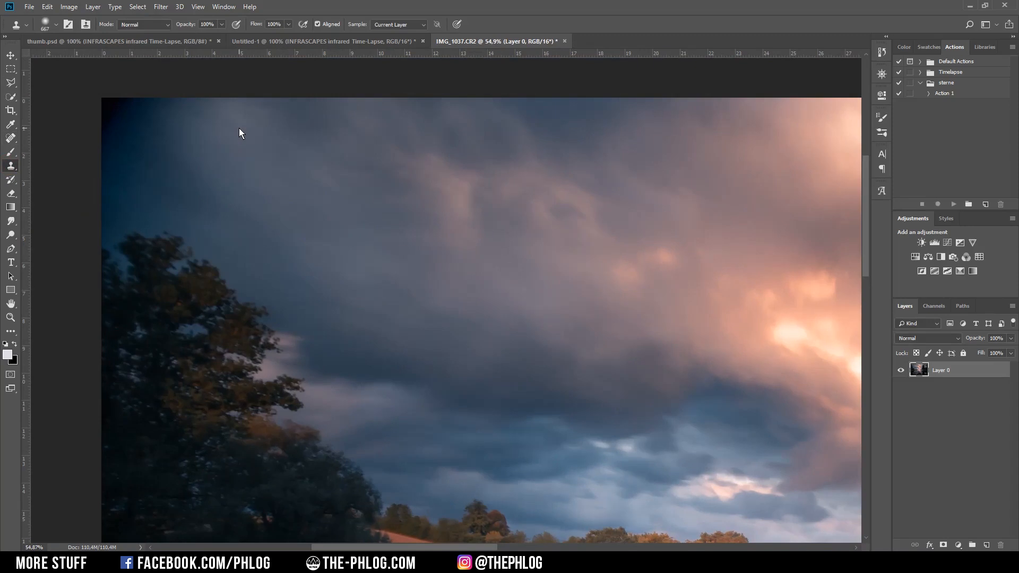
{"action": "left_click", "coordinate": [254, 277], "text": "alt"}
{"action": "left_click", "coordinate": [177, 208], "text": "alt"}
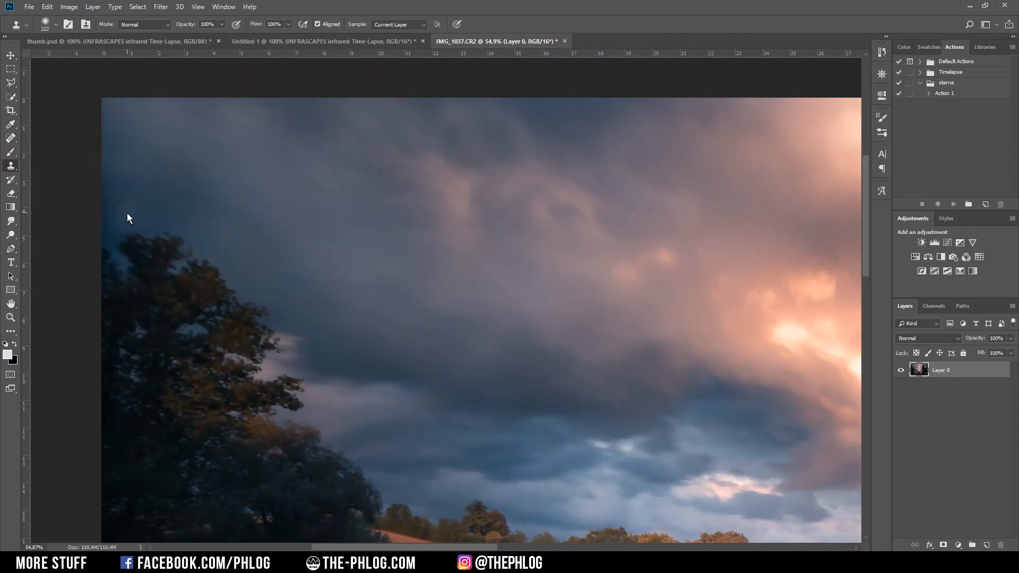
{"action": "left_click", "coordinate": [125, 209]}
Clone sky over the dark corner and stray branch at the photo's upper right.
{"action": "scroll", "coordinate": [529, 276], "scroll_direction": "down", "scroll_amount": 4}
{"action": "scroll", "coordinate": [813, 151], "scroll_direction": "up", "scroll_amount": 4}
{"action": "scroll", "coordinate": [783, 217], "scroll_direction": "up", "scroll_amount": 3}
{"action": "left_click", "coordinate": [544, 320], "text": "alt"}
{"action": "left_click", "coordinate": [655, 295]}
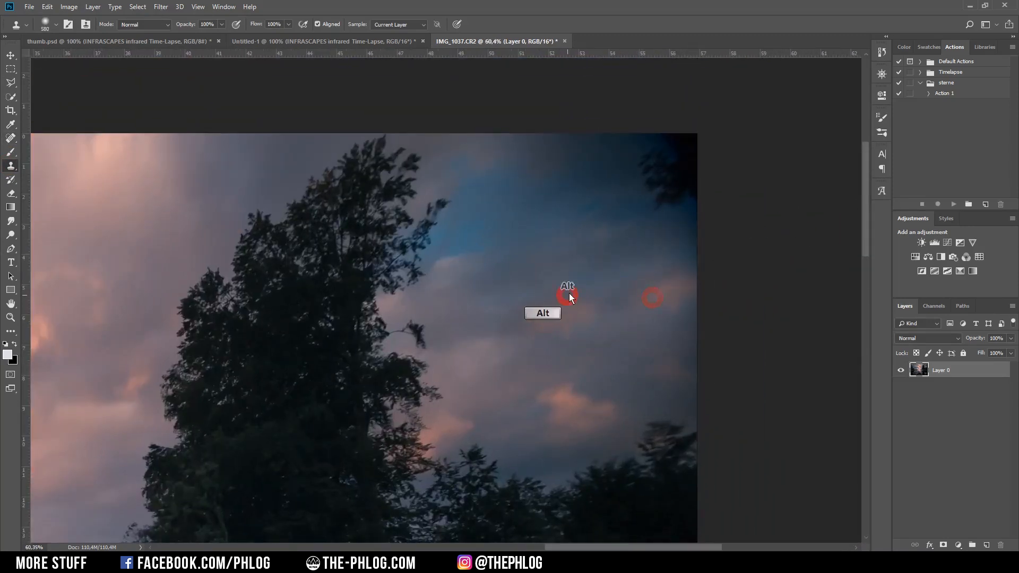
{"action": "left_click", "coordinate": [568, 295], "text": "alt"}
{"action": "left_click_drag", "start_coordinate": [682, 260], "coordinate": [669, 188]}
{"action": "left_click", "coordinate": [575, 270], "text": "alt"}
{"action": "left_click", "coordinate": [577, 177]}
{"action": "scroll", "coordinate": [689, 185], "scroll_direction": "down", "scroll_amount": 5}
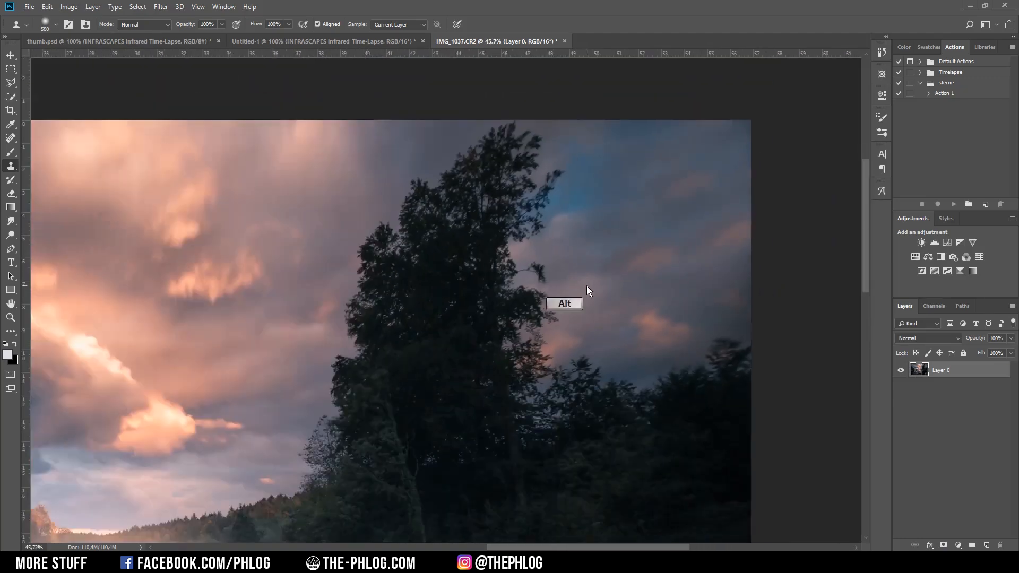
Apply the Color Efex Pro 4 Skylight Filter with a strength of 21%.
{"action": "left_click", "coordinate": [161, 6]}
{"action": "mouse_move", "coordinate": [238, 234]}
{"action": "left_click", "coordinate": [326, 242]}
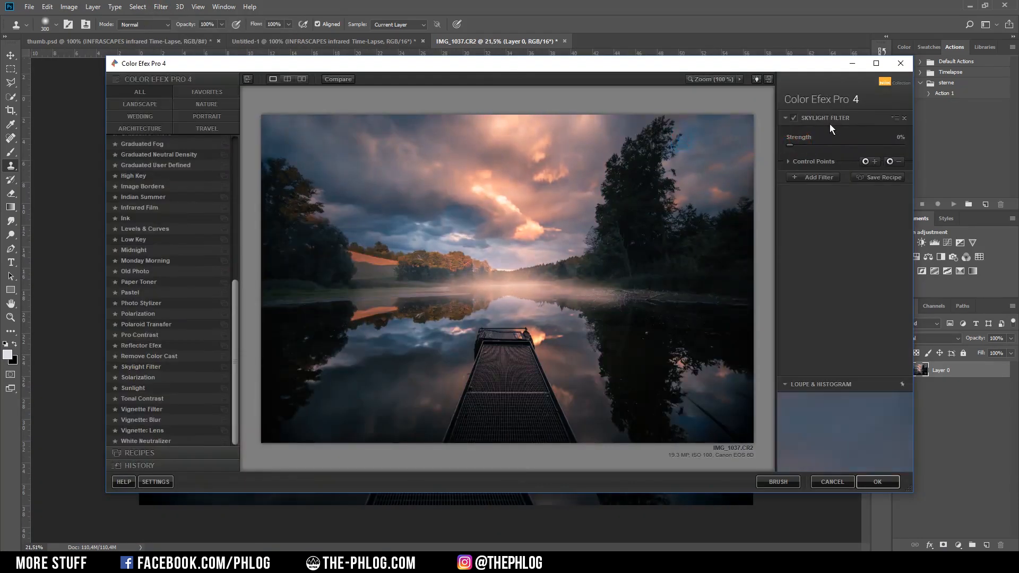
{"action": "mouse_move", "coordinate": [800, 145]}
{"action": "left_mouse_down"}
{"action": "mouse_move", "coordinate": [823, 146]}
{"action": "mouse_move", "coordinate": [814, 145]}
{"action": "left_mouse_up"}
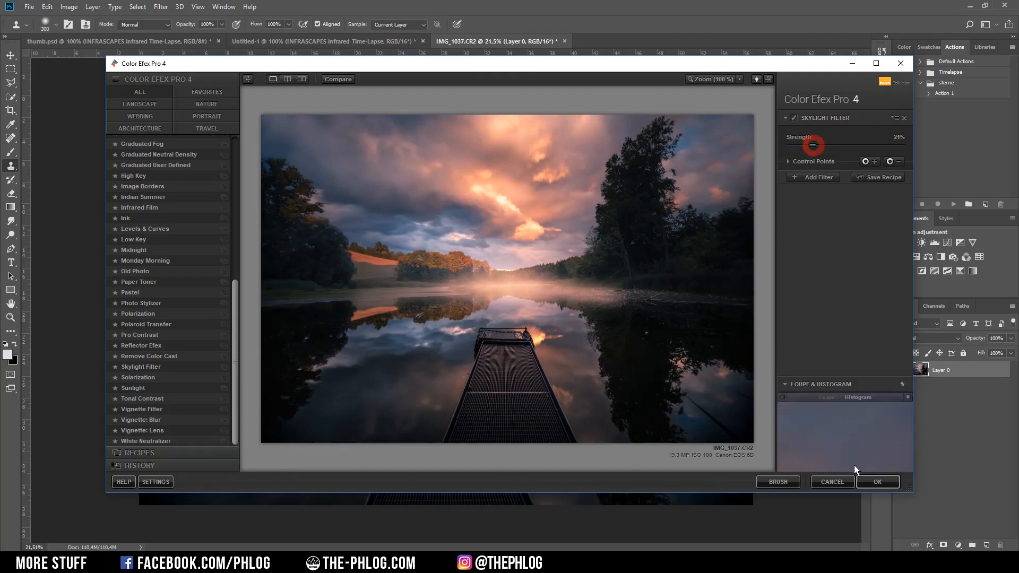
{"action": "left_click", "coordinate": [872, 481]}
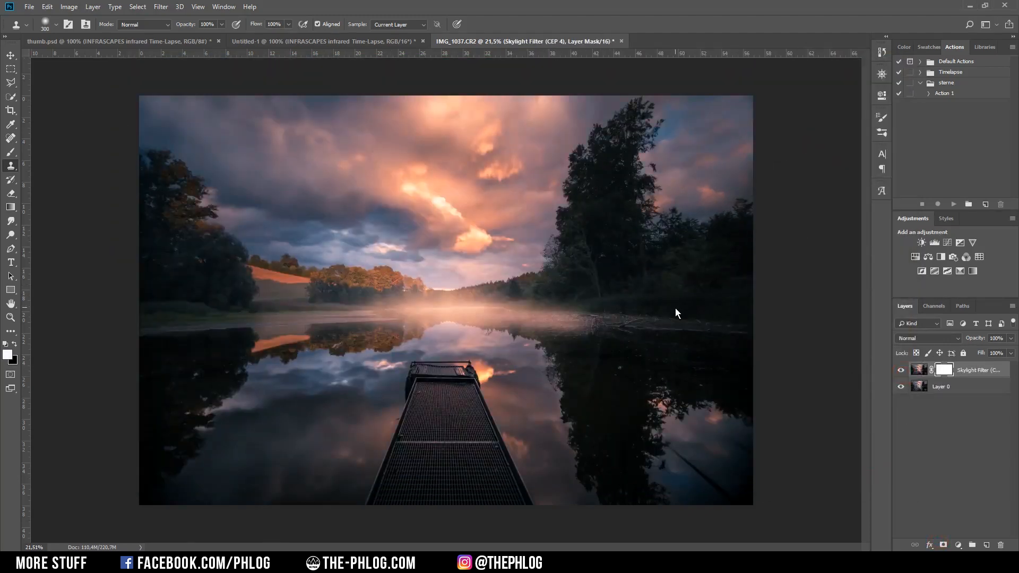
Fill the Skylight Filter's mask with black, paint the effect back over the central sky in white, and merge the layers.
{"action": "key", "text": "shift+F5"}
{"action": "left_click", "coordinate": [580, 163]}
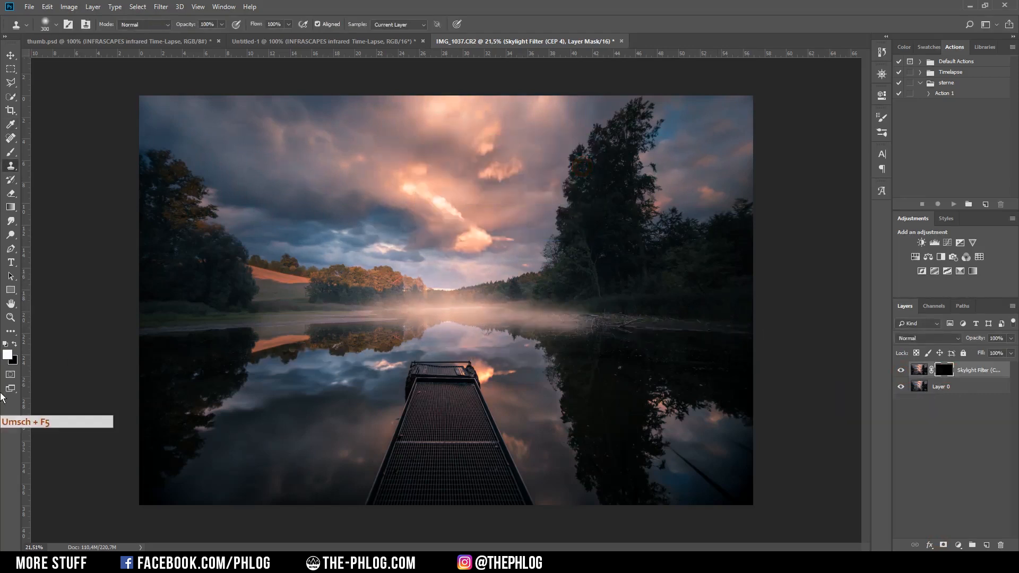
{"action": "key", "text": "b"}
{"action": "mouse_move", "coordinate": [389, 182]}
{"action": "left_mouse_down"}
{"action": "mouse_move", "coordinate": [424, 185]}
{"action": "mouse_move", "coordinate": [472, 163]}
{"action": "mouse_move", "coordinate": [296, 110]}
{"action": "mouse_move", "coordinate": [489, 171]}
{"action": "mouse_move", "coordinate": [550, 105]}
{"action": "left_mouse_up"}
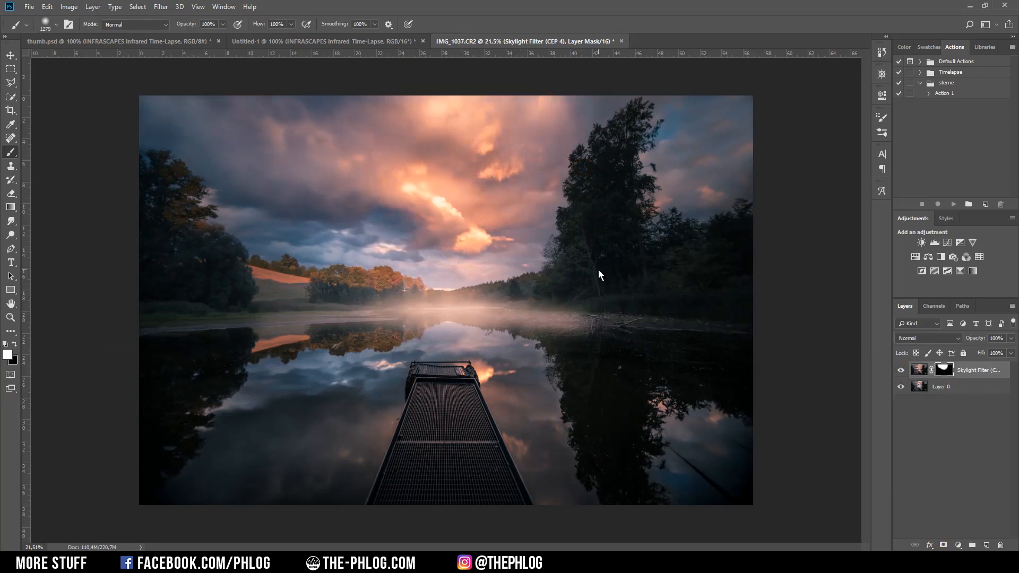
{"action": "left_click", "coordinate": [897, 372]}
{"action": "key", "text": "Delete"}
Add a Vibrance adjustment layer and reduce the vibrance to mute the photo's colors.
{"action": "left_click", "coordinate": [958, 544]}
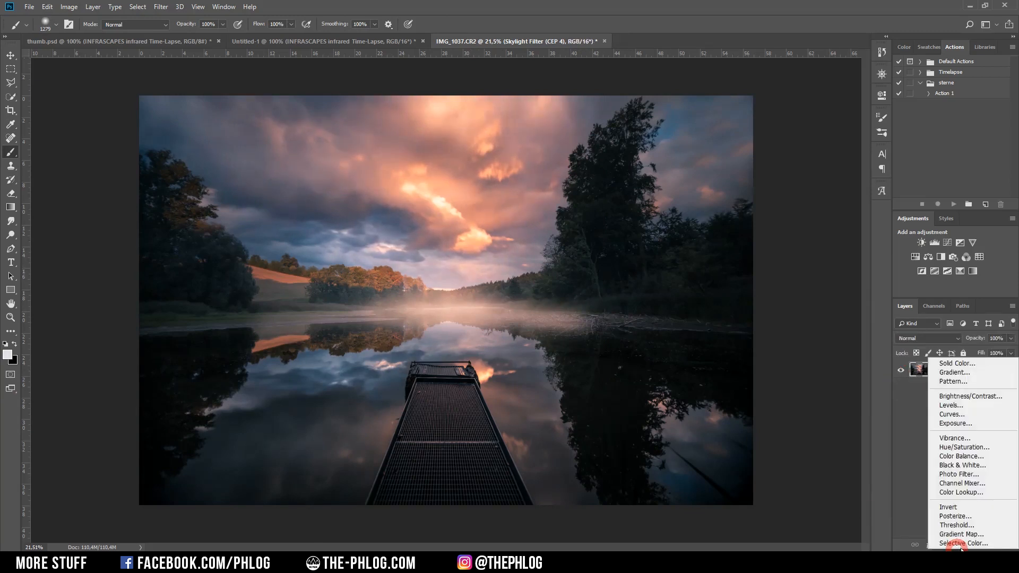
{"action": "left_click", "coordinate": [967, 438]}
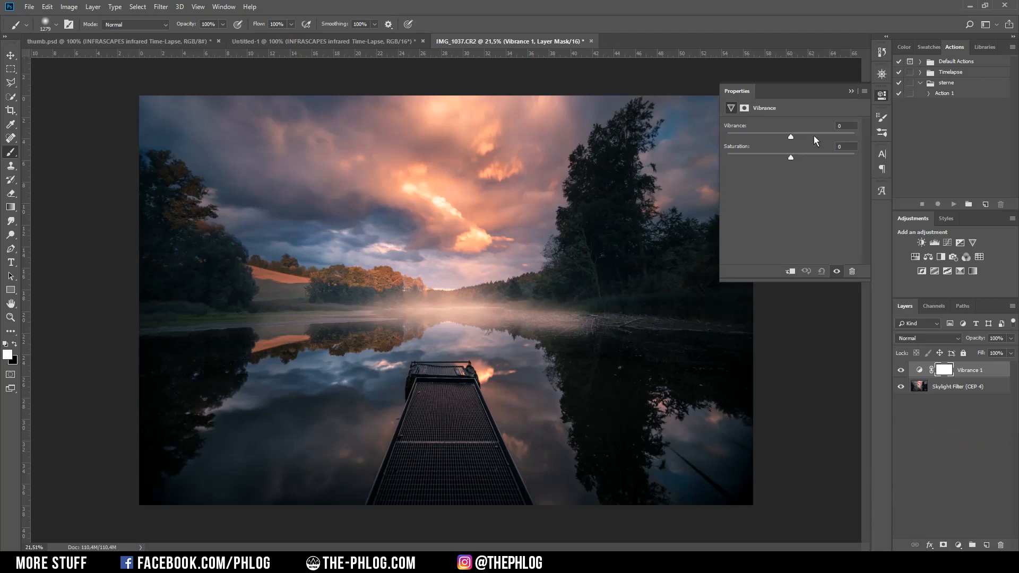
{"action": "mouse_move", "coordinate": [788, 139]}
{"action": "left_mouse_down"}
{"action": "mouse_move", "coordinate": [764, 137]}
{"action": "mouse_move", "coordinate": [790, 136]}
{"action": "left_mouse_up"}
{"action": "left_click", "coordinate": [850, 91]}
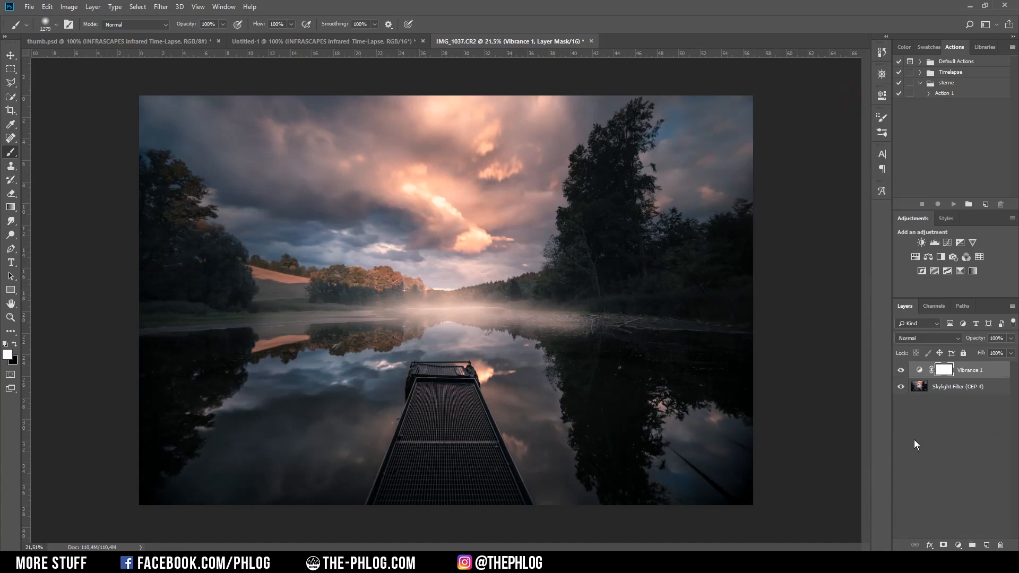
Paint black over the sky on the Vibrance mask to restore its color, and merge the layers.
{"action": "left_click_drag", "start_coordinate": [434, 202], "coordinate": [448, 200]}
{"action": "key", "text": "x"}
{"action": "left_click_drag", "start_coordinate": [470, 200], "coordinate": [259, 171]}
{"action": "mouse_move", "coordinate": [165, 147]}
{"action": "left_mouse_down"}
{"action": "mouse_move", "coordinate": [461, 174]}
{"action": "mouse_move", "coordinate": [646, 208]}
{"action": "mouse_move", "coordinate": [415, 150]}
{"action": "left_mouse_up"}
{"action": "left_click_drag", "start_coordinate": [525, 162], "coordinate": [706, 153]}
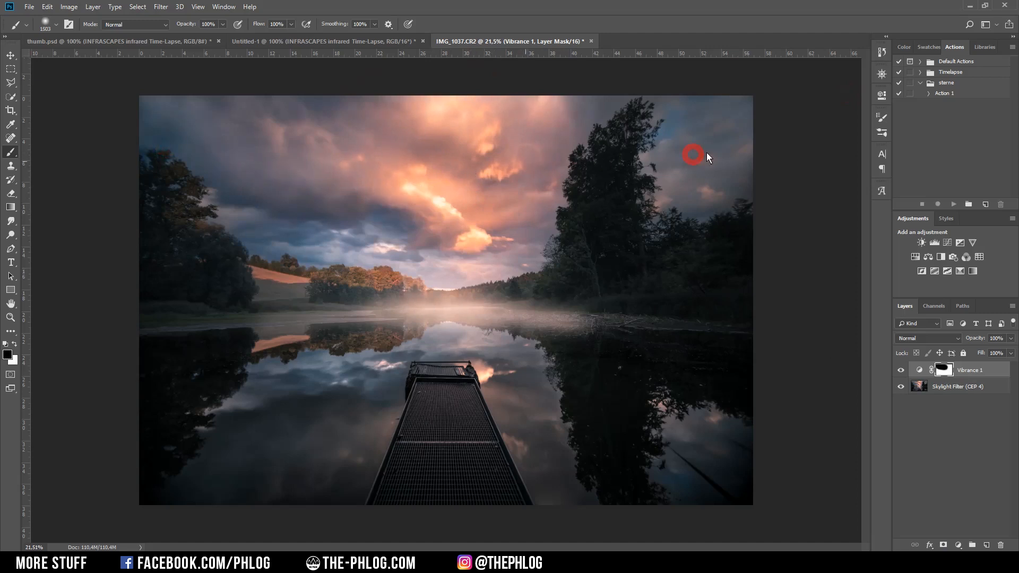
{"action": "left_click", "coordinate": [901, 370]}
{"action": "key", "text": "ctrl+shift+e"}
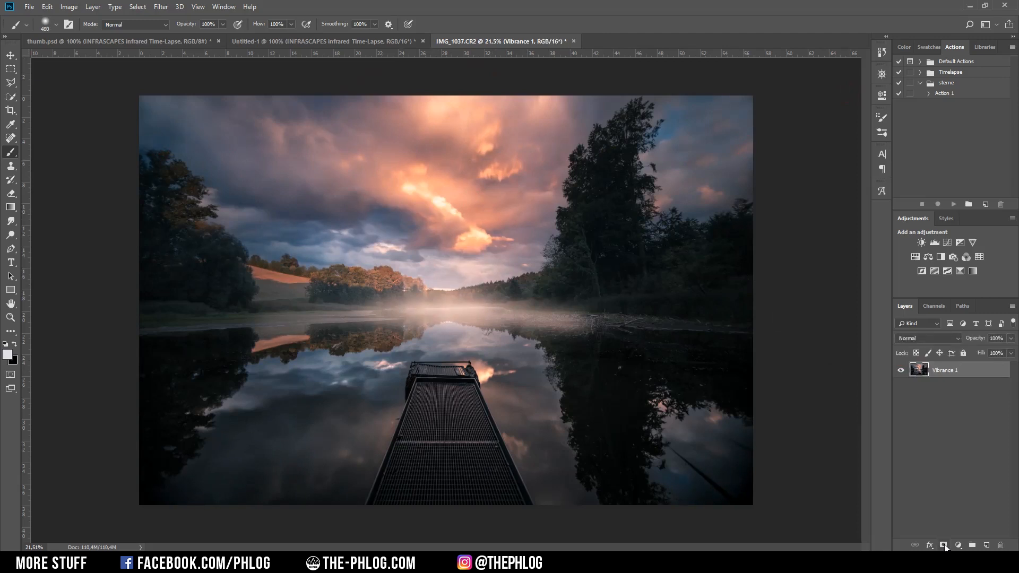
Add a Curves adjustment layer with a slightly raised black point and lowered midtones.
{"action": "left_click", "coordinate": [958, 544]}
{"action": "left_click", "coordinate": [950, 414]}
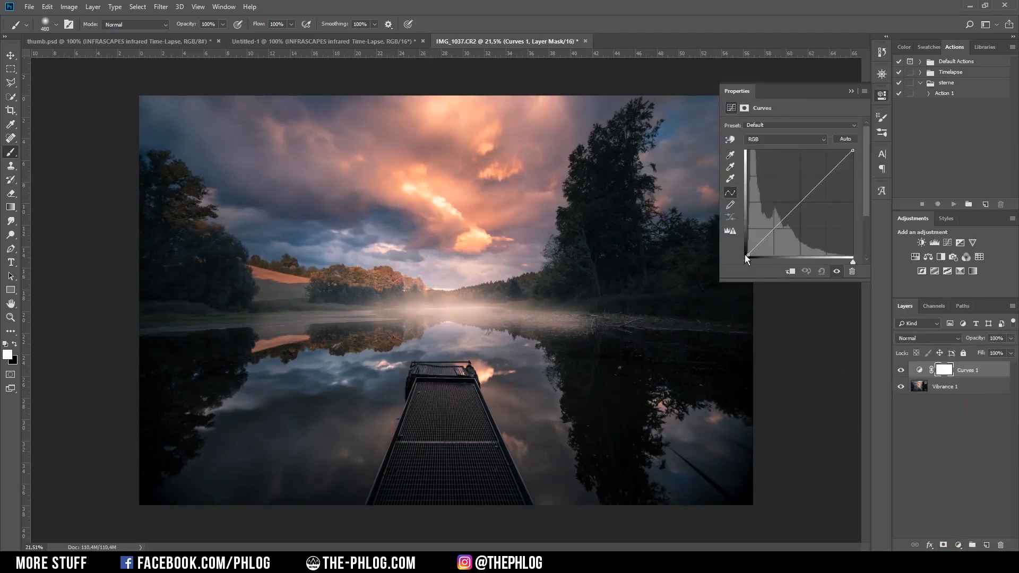
{"action": "left_click_drag", "start_coordinate": [749, 253], "coordinate": [746, 249]}
{"action": "left_click", "coordinate": [799, 204]}
{"action": "left_click_drag", "start_coordinate": [799, 205], "coordinate": [798, 213]}
{"action": "left_click", "coordinate": [849, 91]}
Check the Curves layer's effect against the original and set its opacity to 51%.
{"action": "left_click", "coordinate": [901, 371]}
{"action": "left_click", "coordinate": [902, 371]}
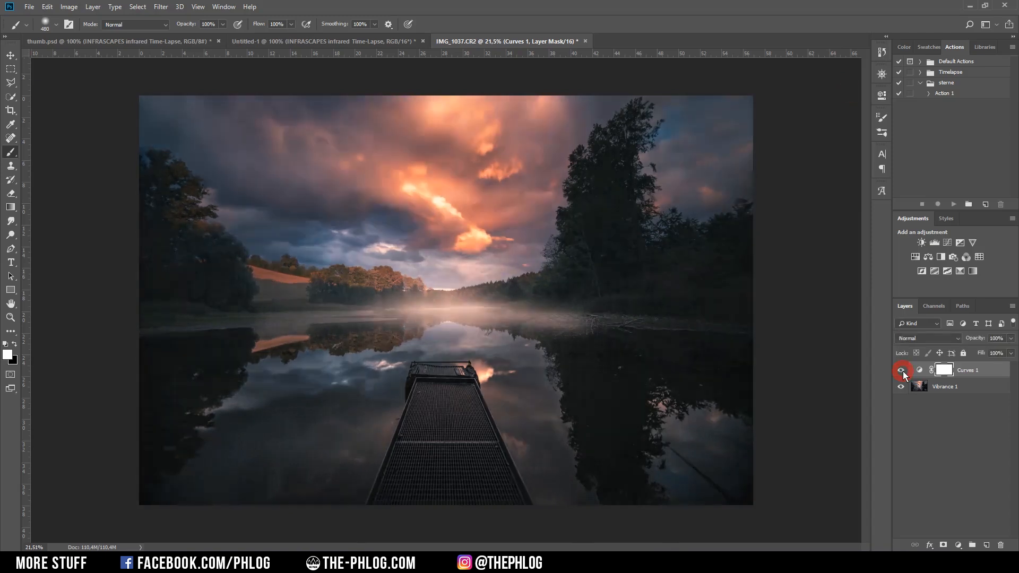
{"action": "left_click", "coordinate": [901, 370]}
{"action": "left_click", "coordinate": [901, 370]}
{"action": "left_click", "coordinate": [1010, 338]}
{"action": "left_click", "coordinate": [985, 351]}
Compare the photo repeatedly with and without the Curves adjustment layer.
{"action": "left_click", "coordinate": [904, 372]}
{"action": "left_click", "coordinate": [904, 372]}
{"action": "left_click", "coordinate": [904, 372]}
{"action": "left_click", "coordinate": [904, 371]}
{"action": "left_click", "coordinate": [903, 371]}
{"action": "left_click", "coordinate": [904, 371]}
{"action": "left_click", "coordinate": [904, 371]}
{"action": "left_click", "coordinate": [904, 371]}
{"action": "left_click", "coordinate": [904, 372]}
{"action": "left_click", "coordinate": [904, 371]}
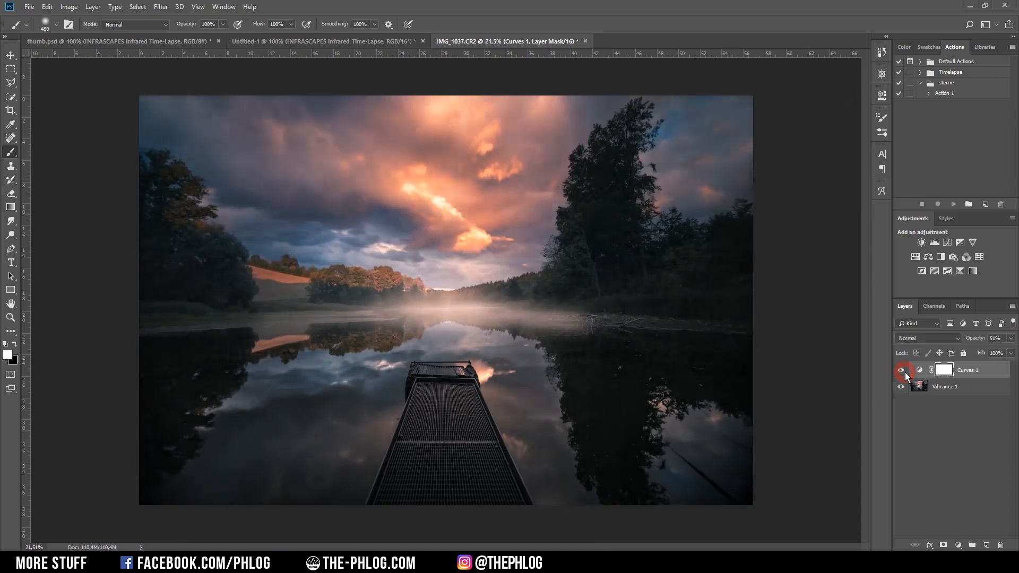